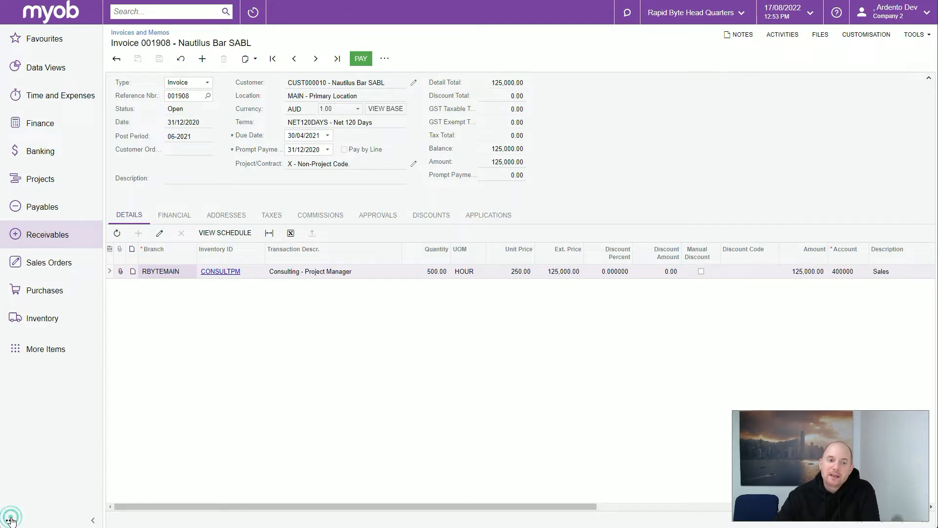
Switch the main menu to its Collapse to Top layout and restore it with Expand to Left.
{"action": "left_click", "coordinate": [10, 521]}
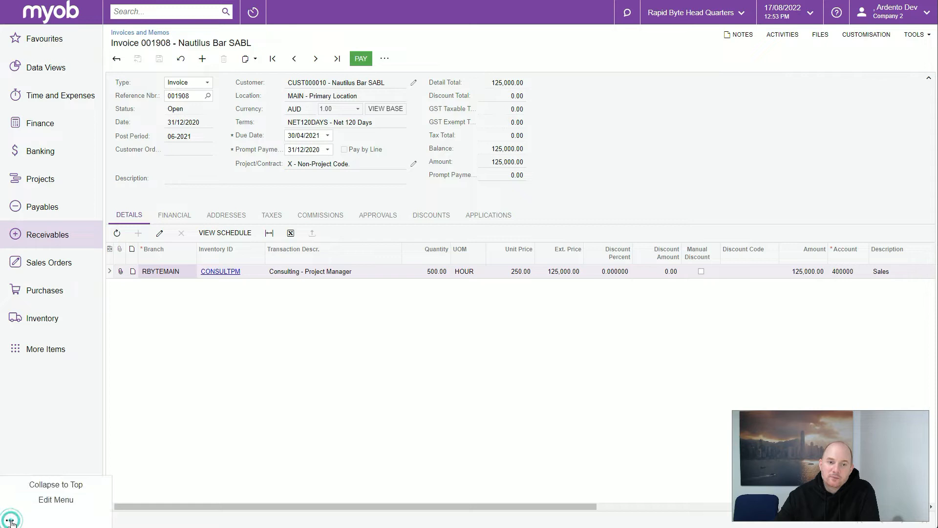
{"action": "left_click", "coordinate": [55, 485]}
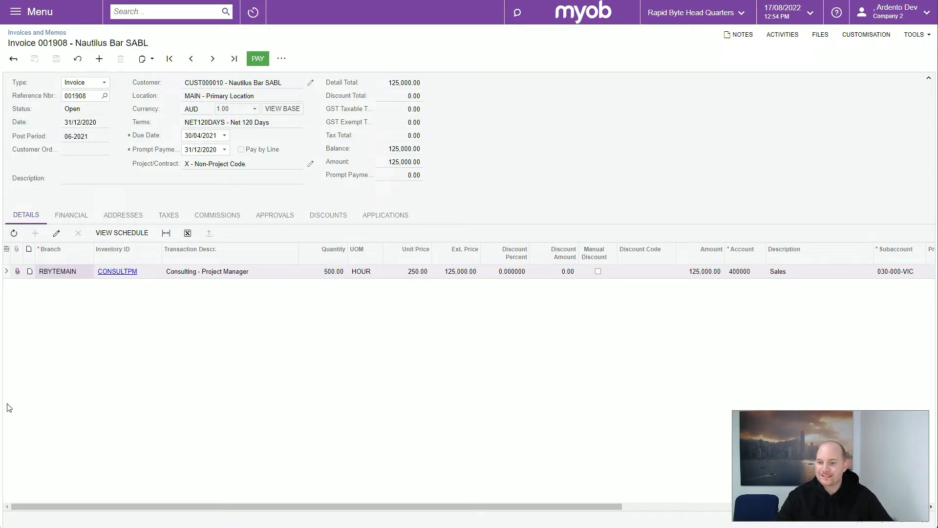
{"action": "left_click", "coordinate": [34, 12]}
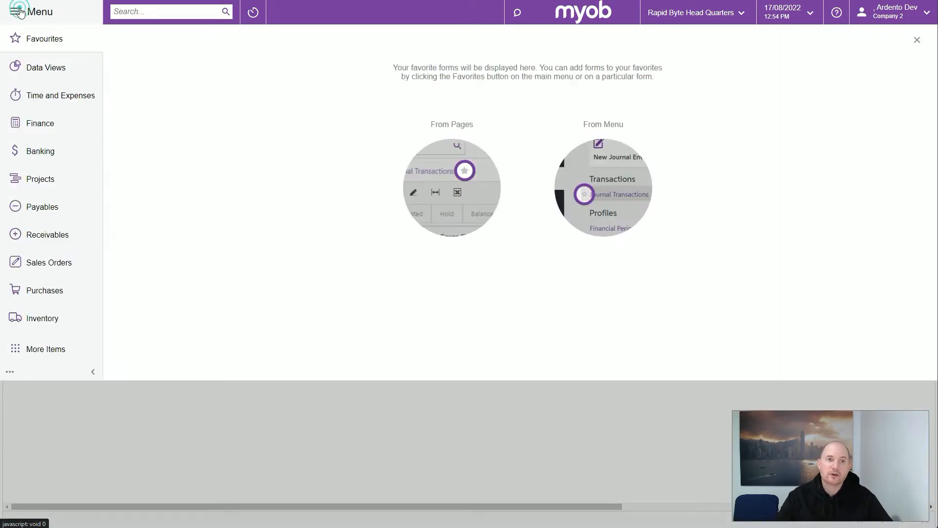
{"action": "left_click", "coordinate": [11, 373]}
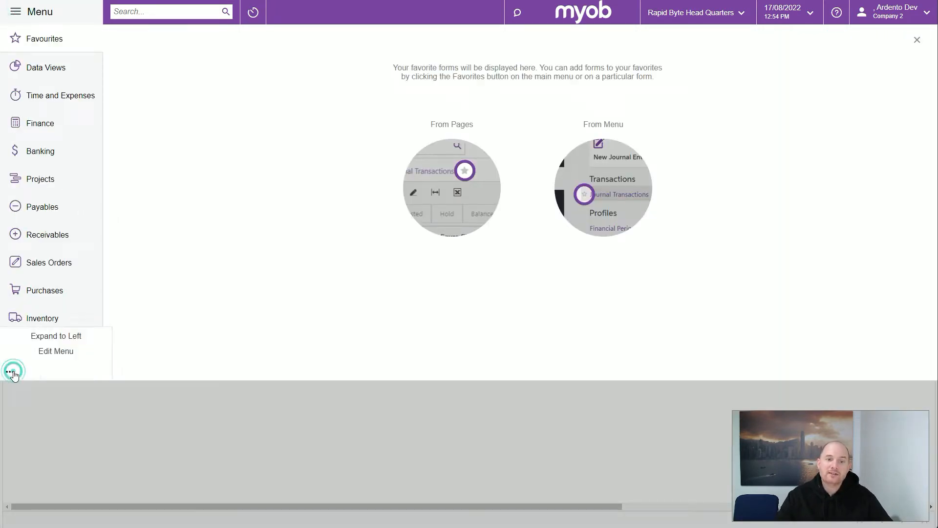
{"action": "left_click", "coordinate": [48, 338]}
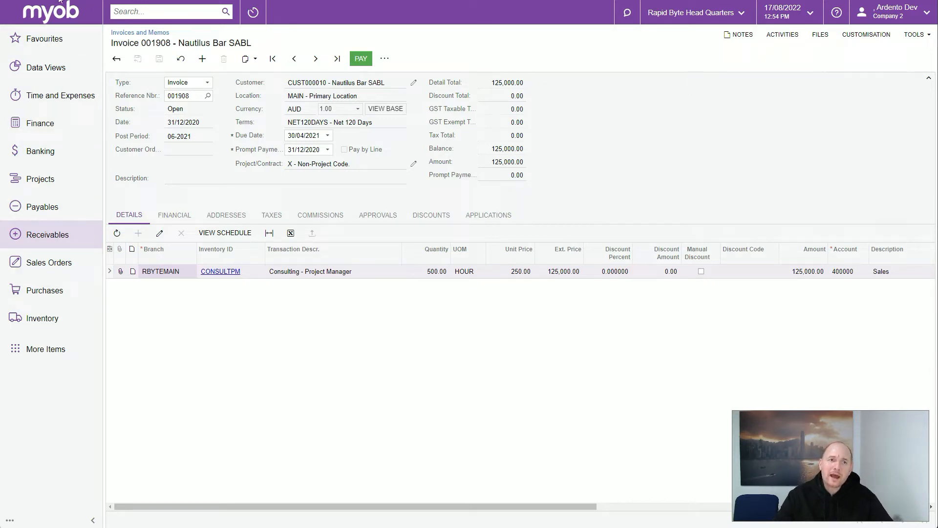
Mark Bills and Adjustments and Suppliers under Payables as favourites and view the Favourites list.
{"action": "left_click", "coordinate": [56, 48]}
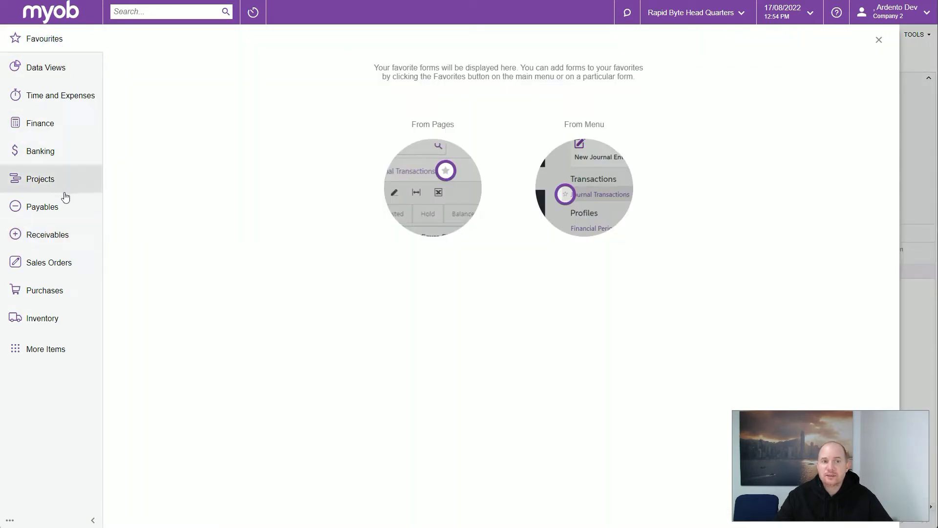
{"action": "left_click", "coordinate": [55, 125]}
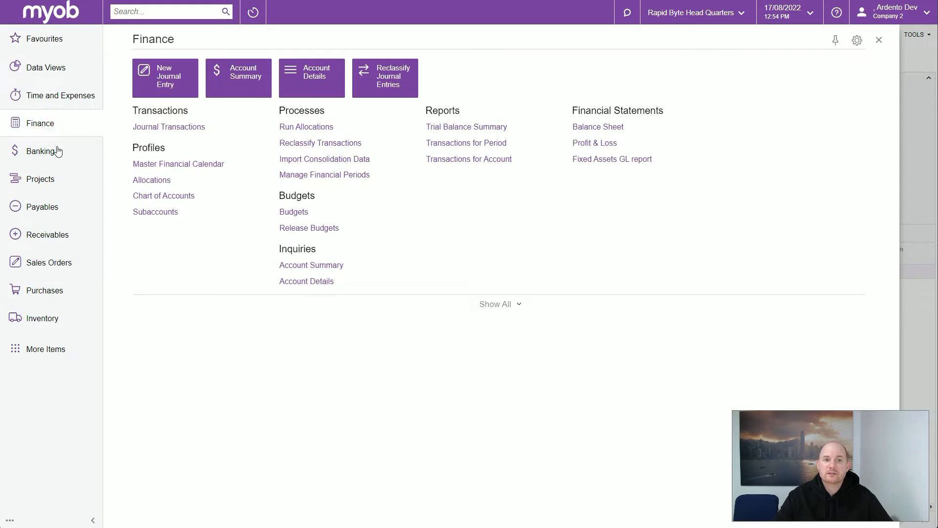
{"action": "left_click", "coordinate": [52, 210]}
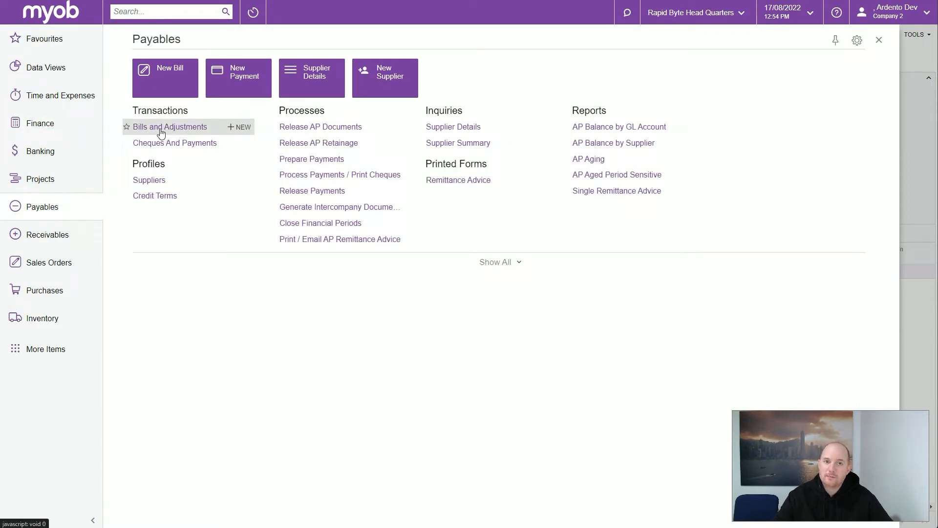
{"action": "left_click", "coordinate": [127, 128]}
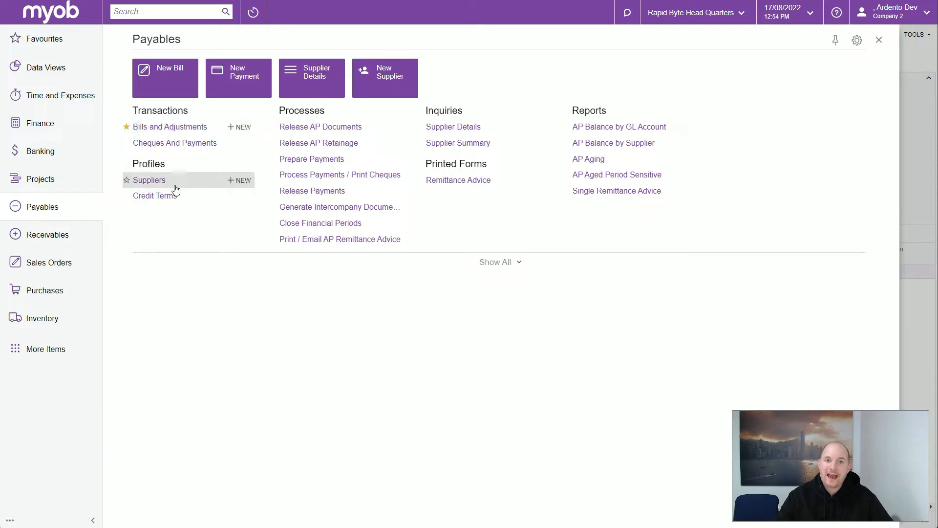
{"action": "left_click", "coordinate": [127, 180]}
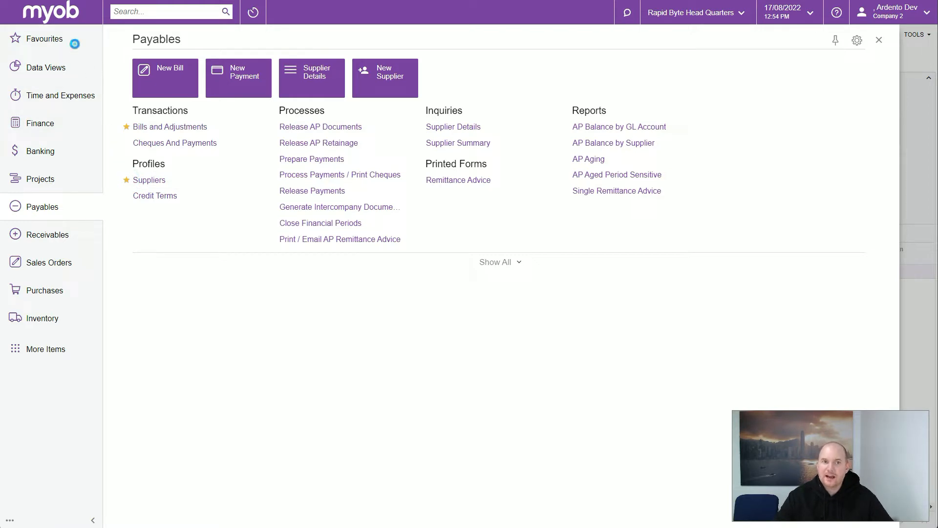
{"action": "left_click", "coordinate": [76, 45]}
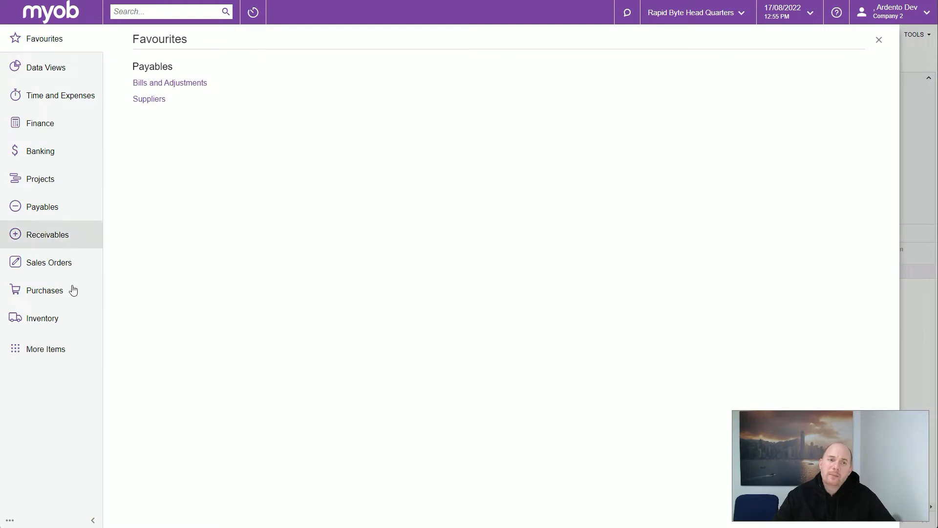
Pin the Opportunities workspace from More Items to the main menu.
{"action": "left_click", "coordinate": [55, 341]}
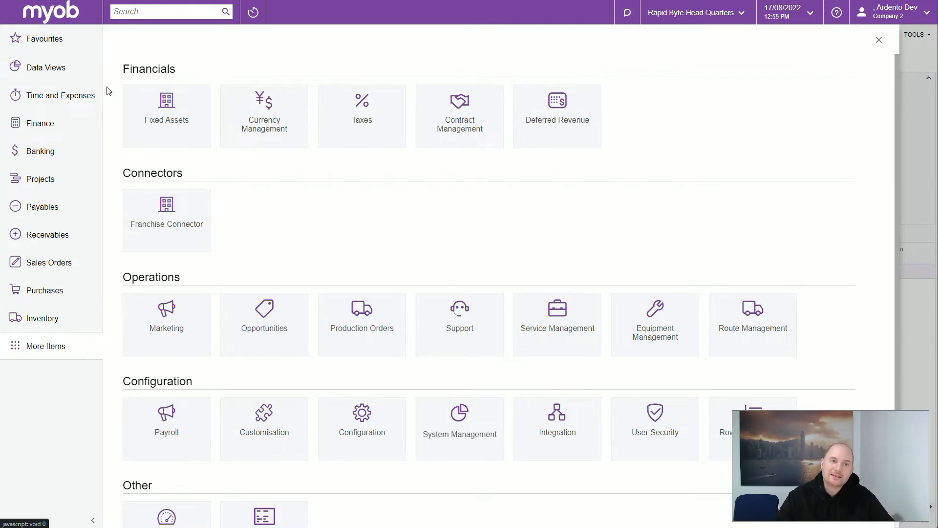
{"action": "left_click", "coordinate": [298, 307]}
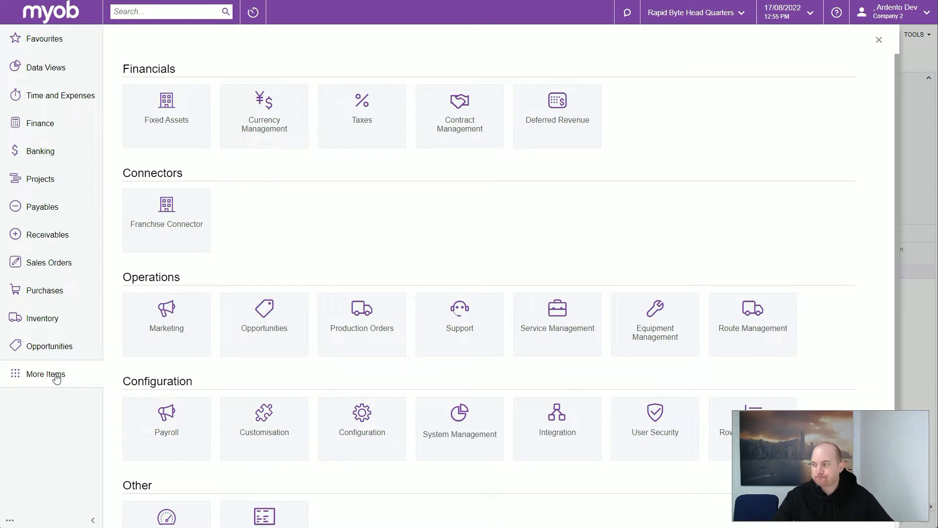
Open the Bills and Adjustments list from Favourites, and start a new record for it from the same place.
{"action": "left_click", "coordinate": [62, 39]}
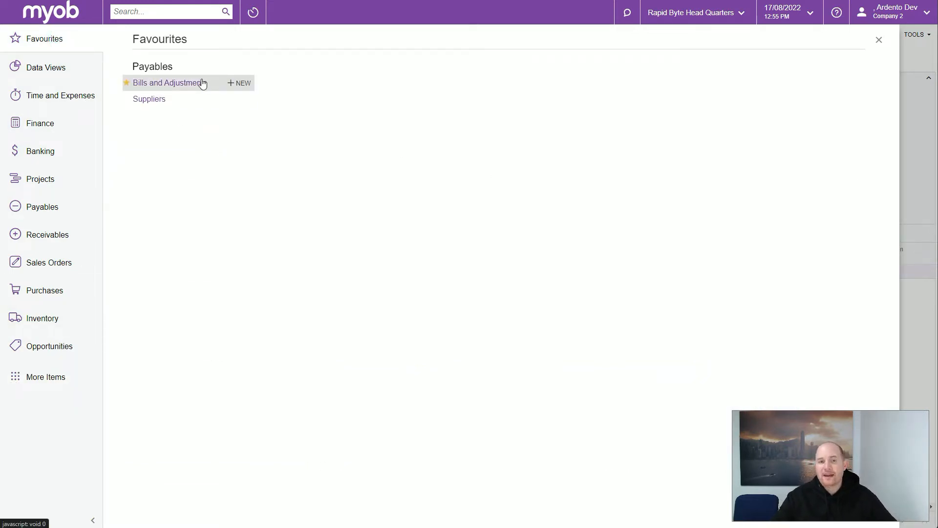
{"action": "left_click", "coordinate": [177, 88]}
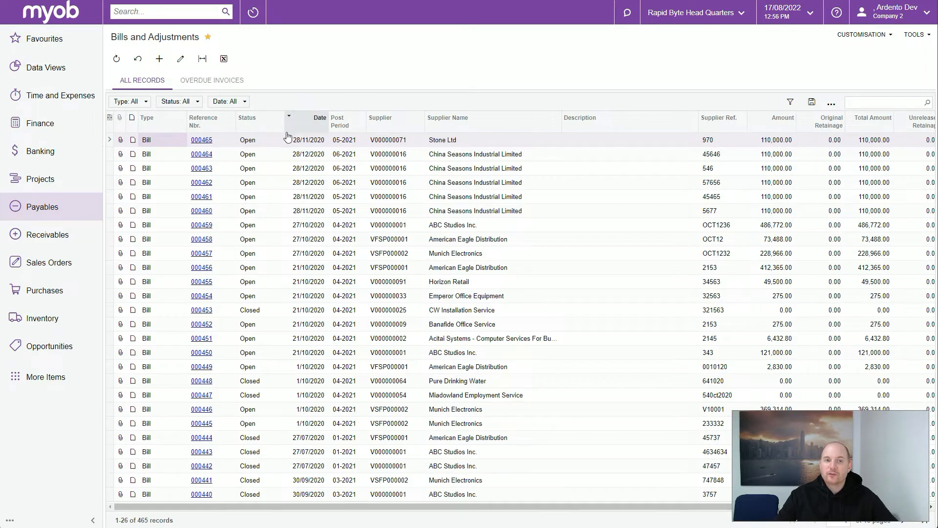
{"action": "left_click", "coordinate": [54, 208]}
{"action": "left_click", "coordinate": [49, 39]}
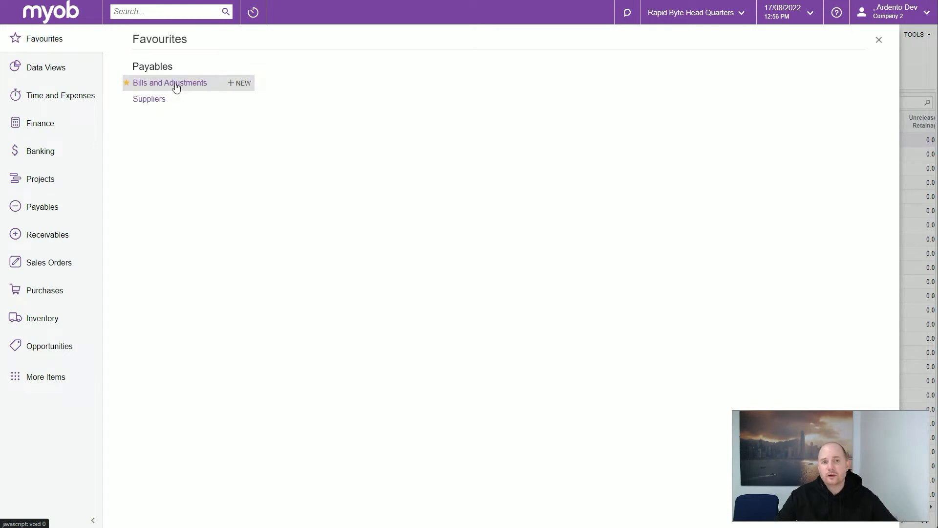
{"action": "left_click", "coordinate": [245, 83]}
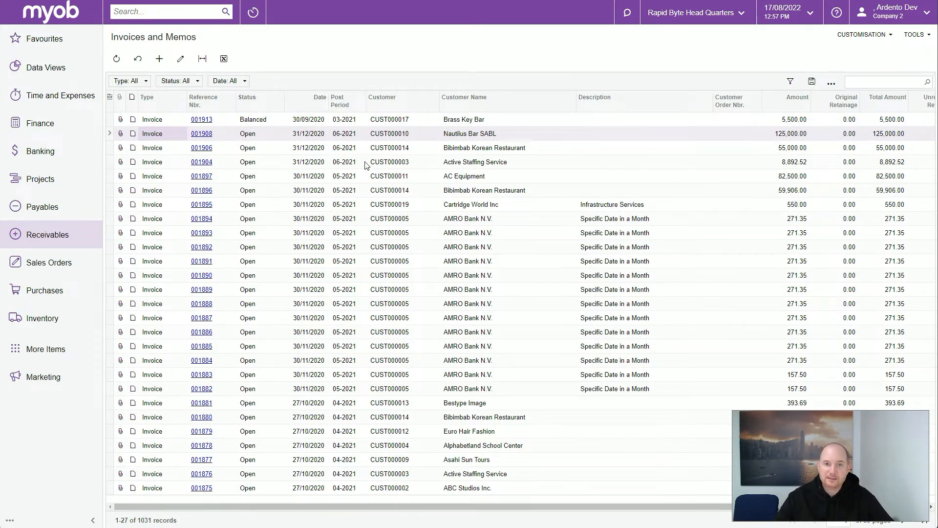
Filter the Invoices and Memos list with the condition Status Equals Balanced.
{"action": "left_click", "coordinate": [791, 82]}
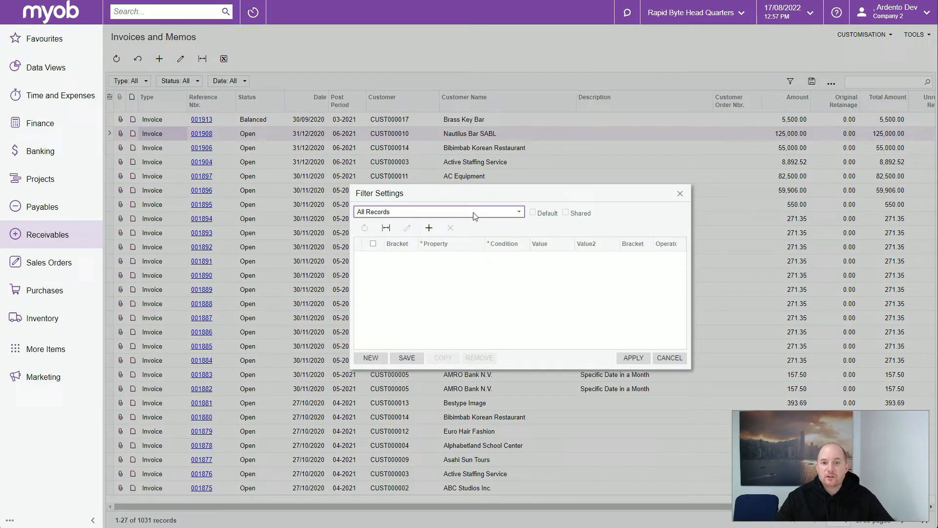
{"action": "left_click", "coordinate": [430, 228]}
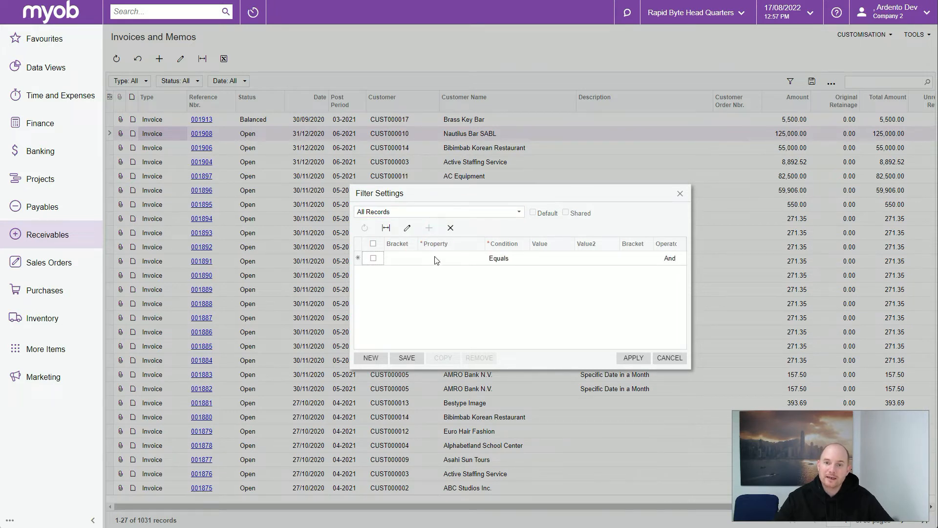
{"action": "left_click", "coordinate": [435, 260]}
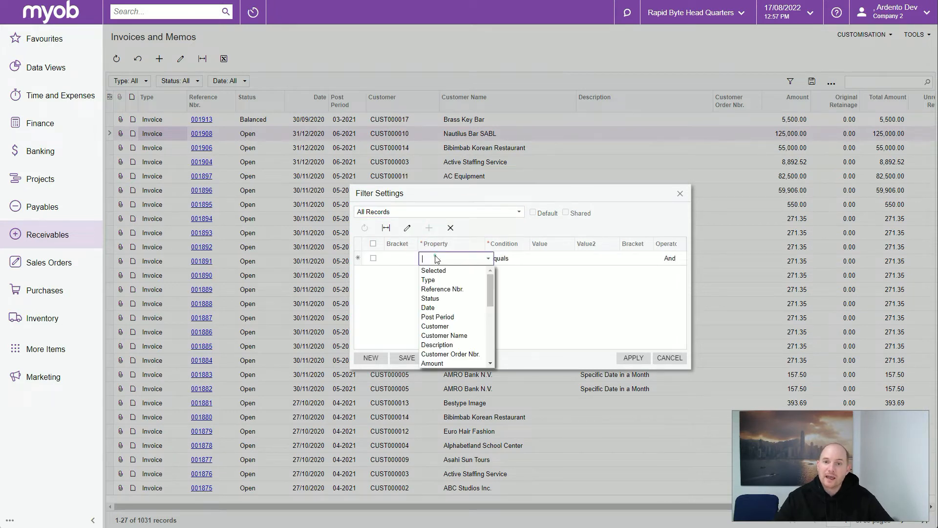
{"action": "left_click", "coordinate": [433, 299]}
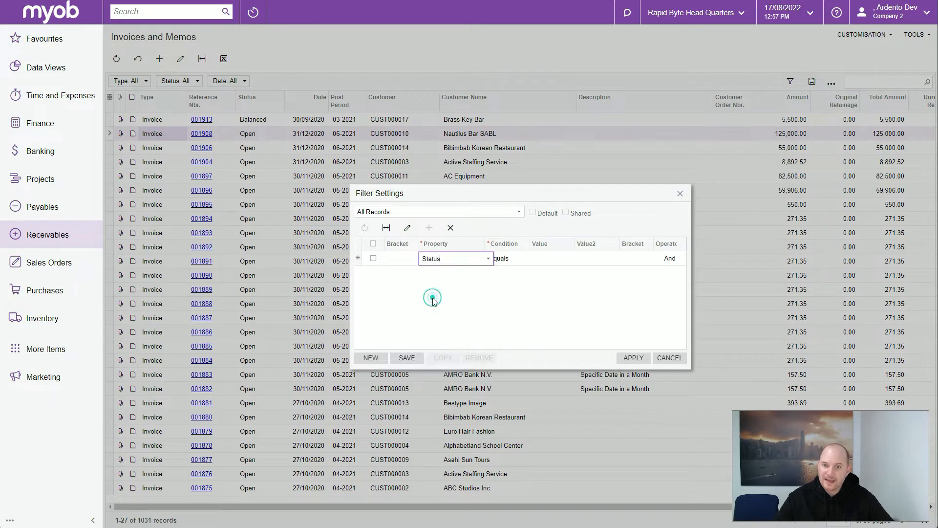
{"action": "left_click", "coordinate": [561, 258]}
{"action": "left_click", "coordinate": [551, 299]}
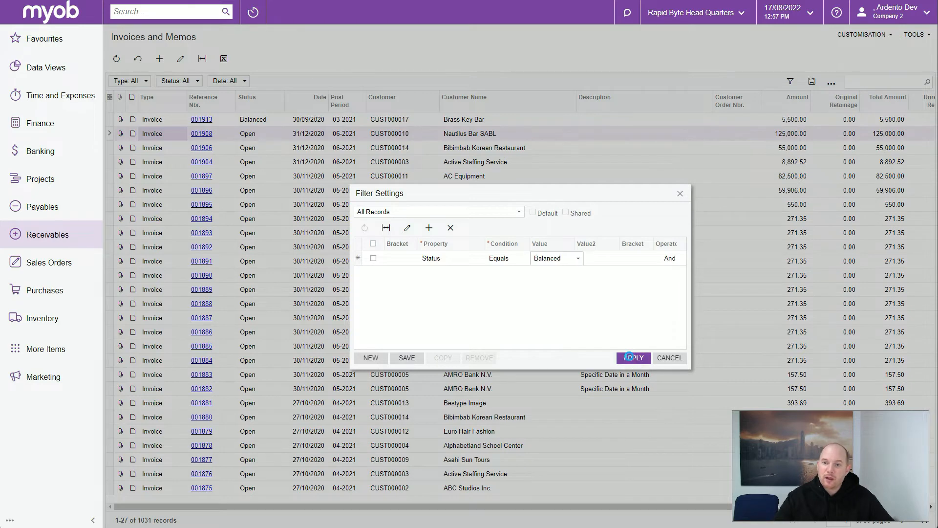
{"action": "left_click", "coordinate": [630, 357]}
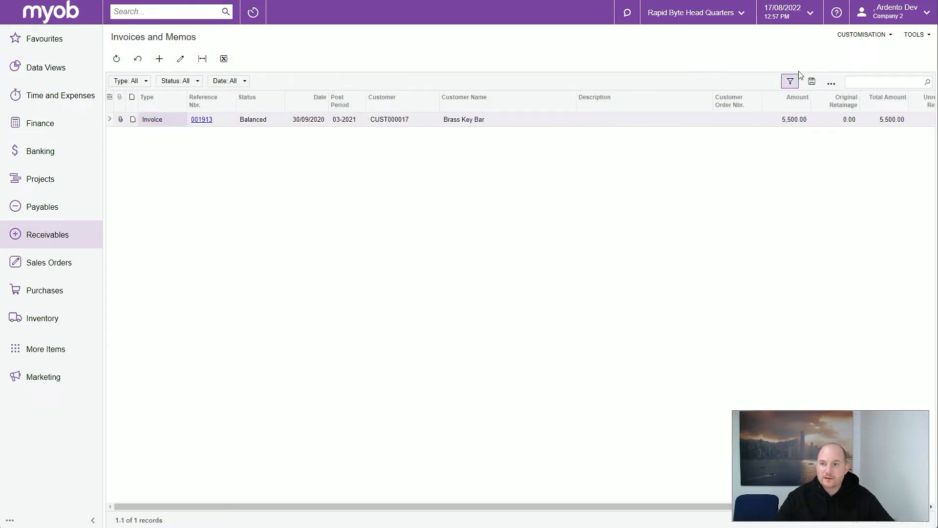
Save the current Invoices and Memos filter under the name Balanced Documents and apply it.
{"action": "left_click", "coordinate": [791, 82]}
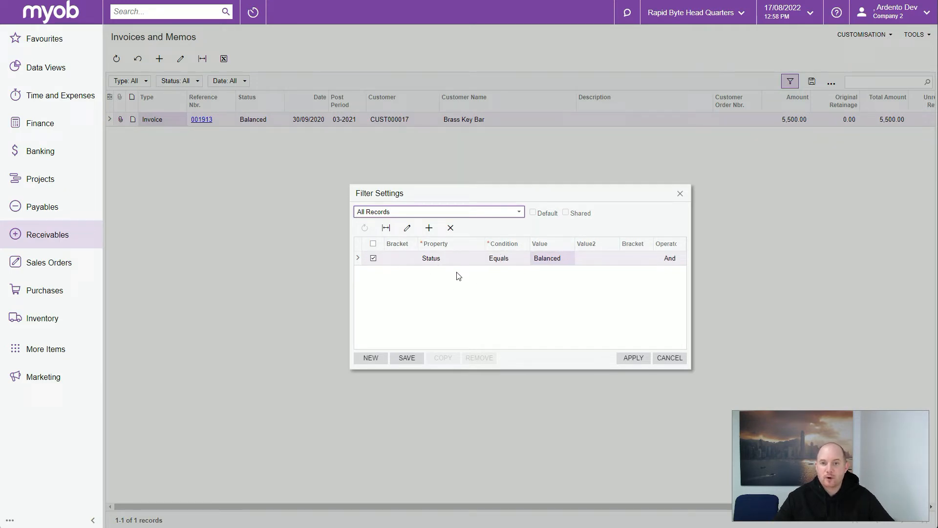
{"action": "left_click", "coordinate": [408, 359]}
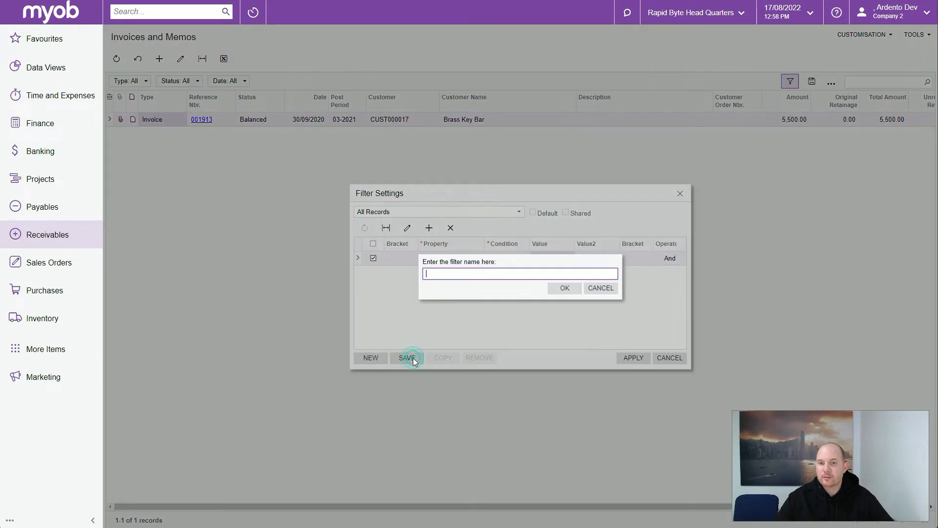
{"action": "left_click", "coordinate": [567, 272]}
{"action": "type", "text": "Balance"}
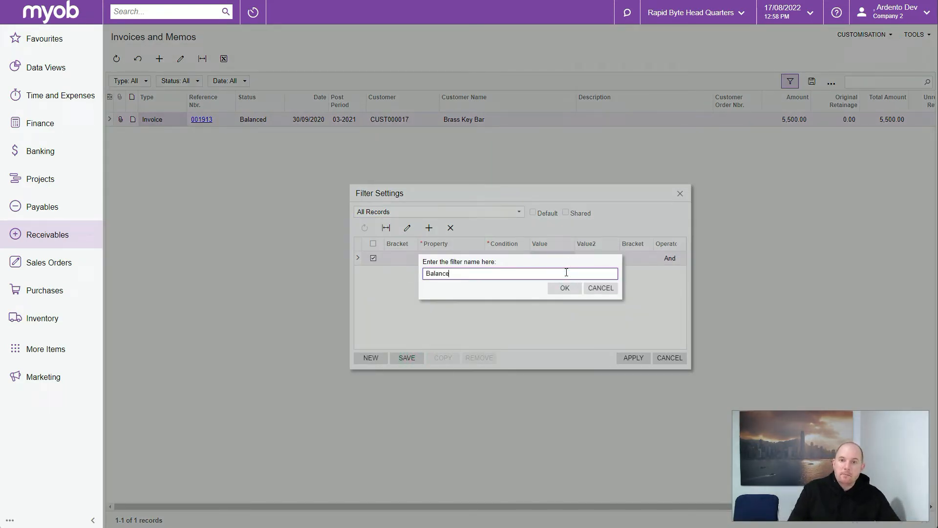
{"action": "type", "text": "d Documents"}
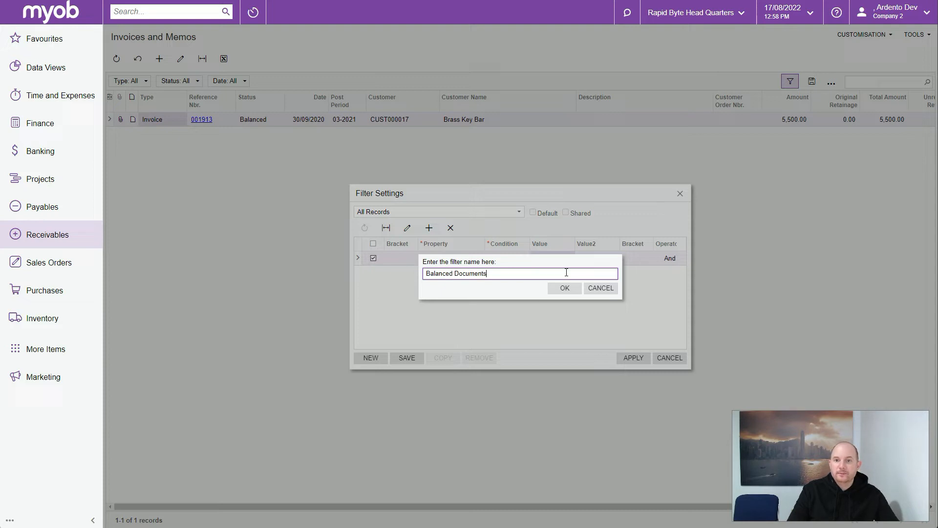
{"action": "left_click", "coordinate": [563, 292]}
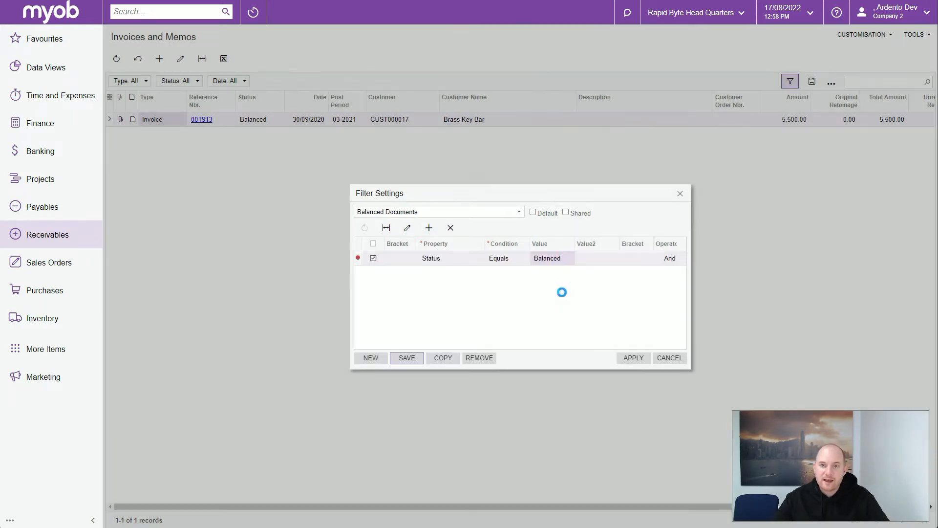
{"action": "left_click", "coordinate": [635, 359]}
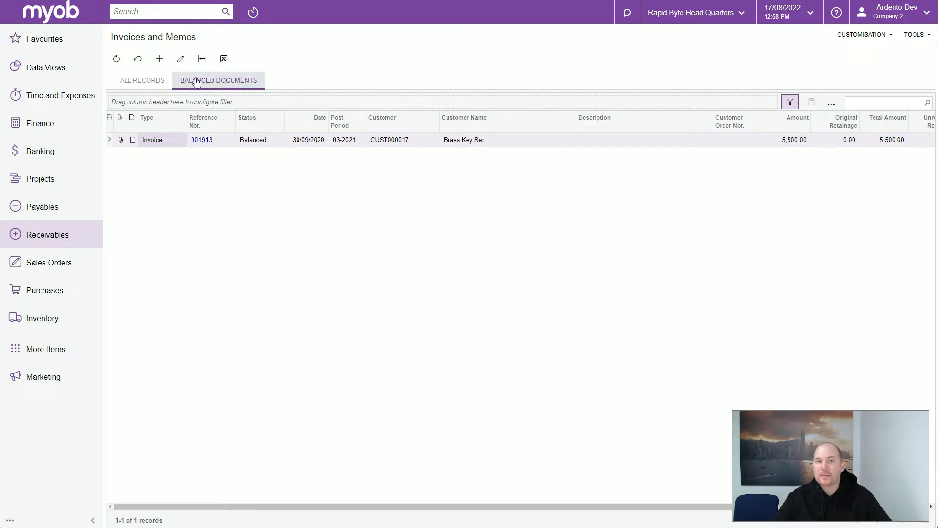
Compare the All Records view with the Balanced Documents view of the Invoices and Memos list.
{"action": "left_click", "coordinate": [150, 79]}
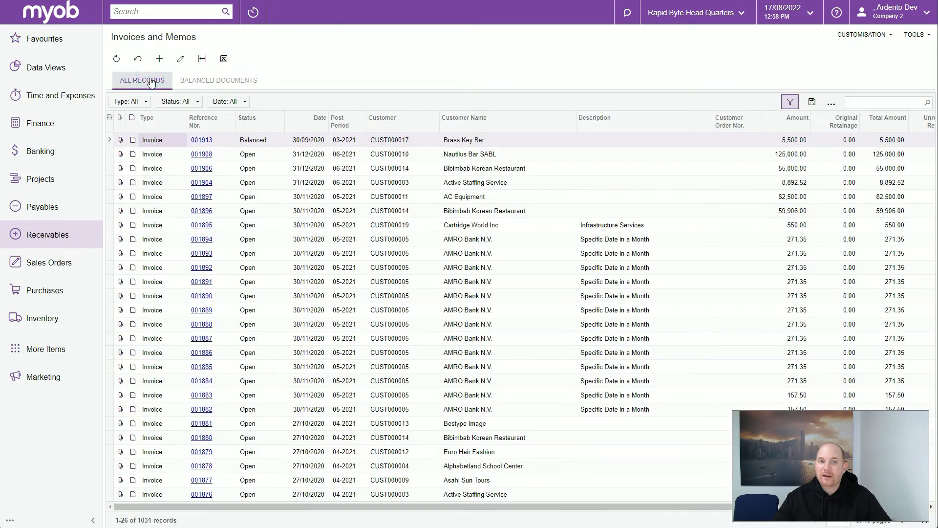
{"action": "left_click", "coordinate": [211, 82]}
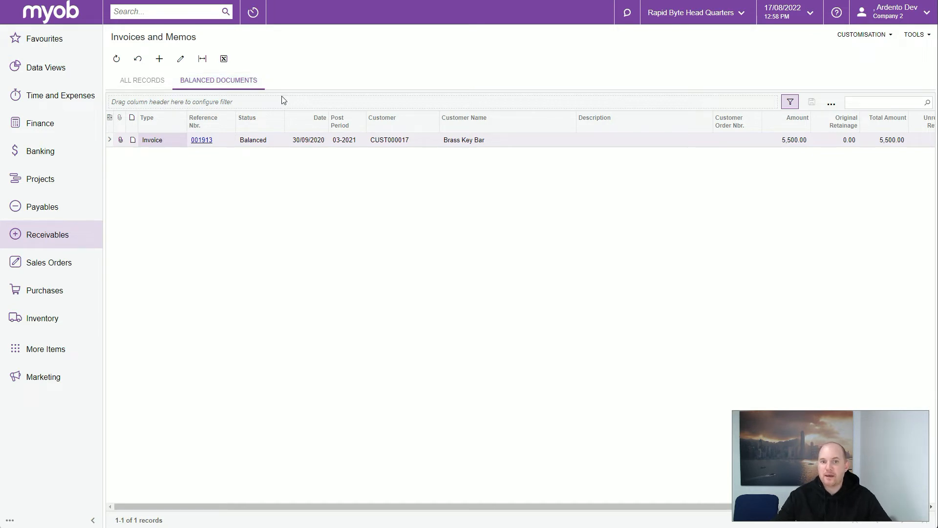
{"action": "left_click", "coordinate": [142, 82]}
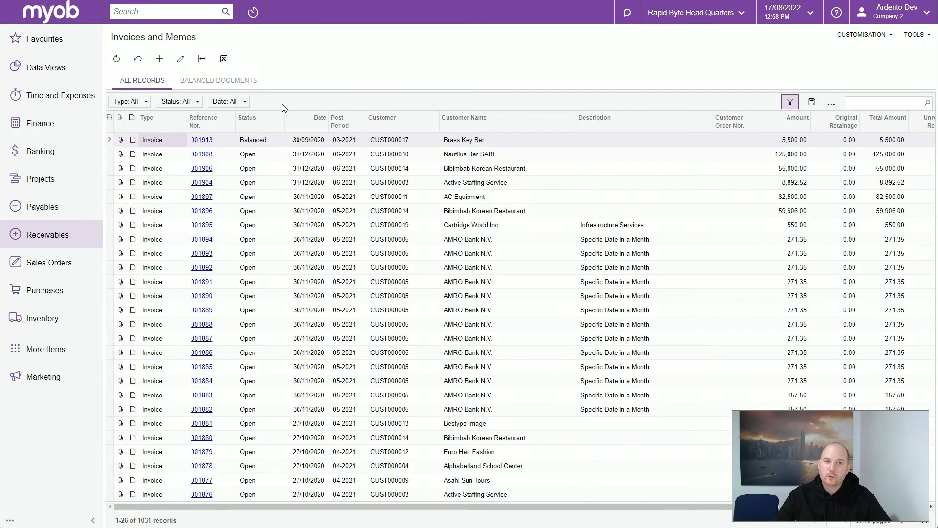
Add a quick filter on the Type column to the Balanced Documents view and check its options.
{"action": "left_click", "coordinate": [227, 78]}
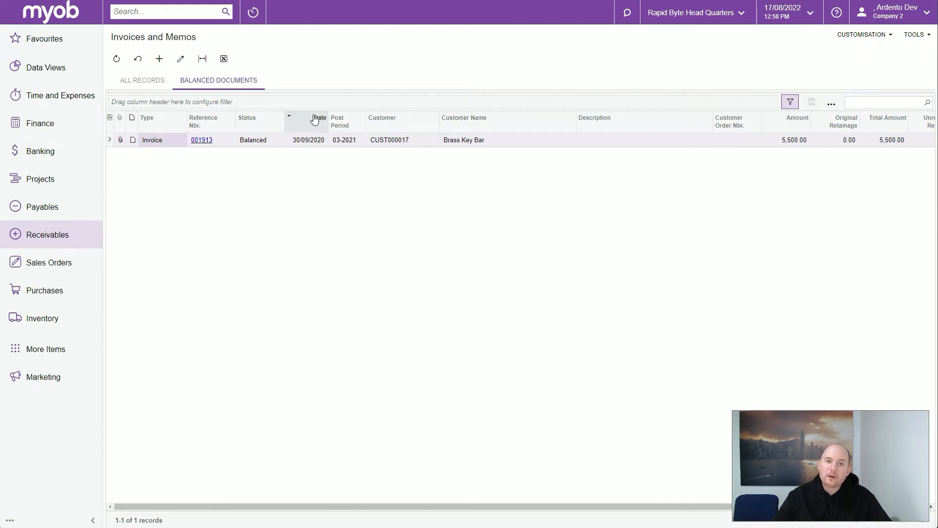
{"action": "left_click_drag", "start_coordinate": [187, 117], "coordinate": [229, 100]}
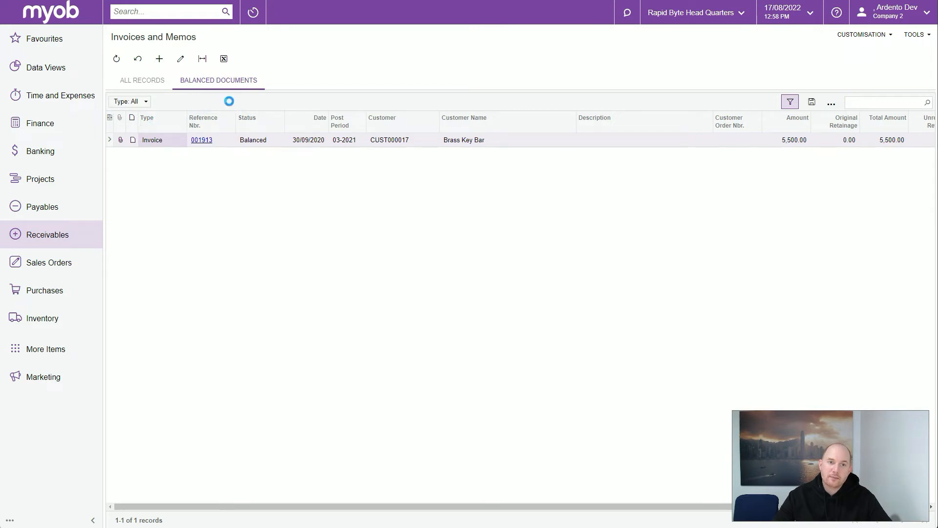
{"action": "left_click", "coordinate": [146, 102]}
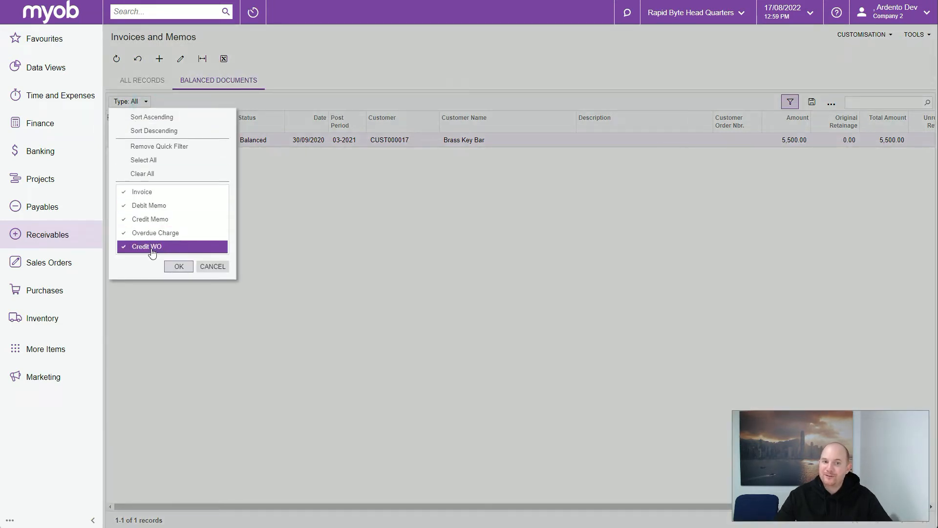
{"action": "left_click", "coordinate": [214, 268]}
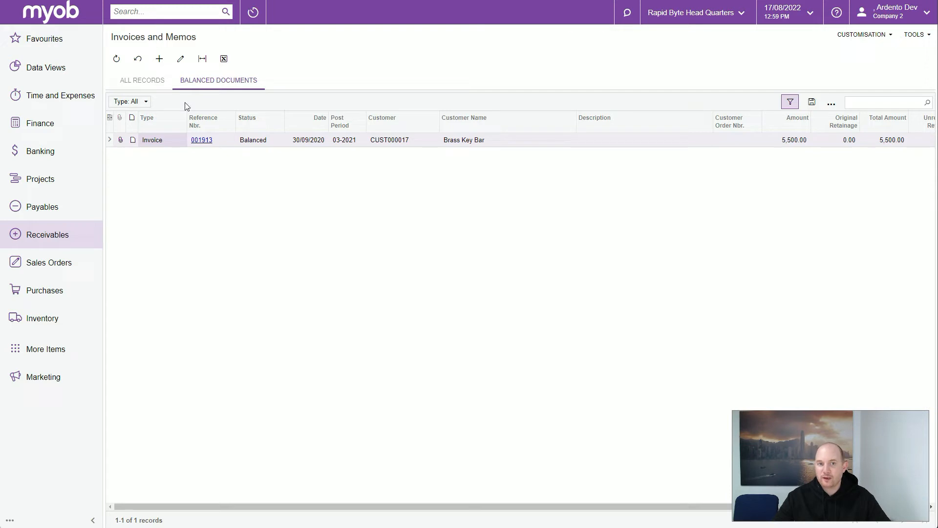
Examine the options of the Status and Type quick filters in the All Records view.
{"action": "left_click", "coordinate": [157, 82]}
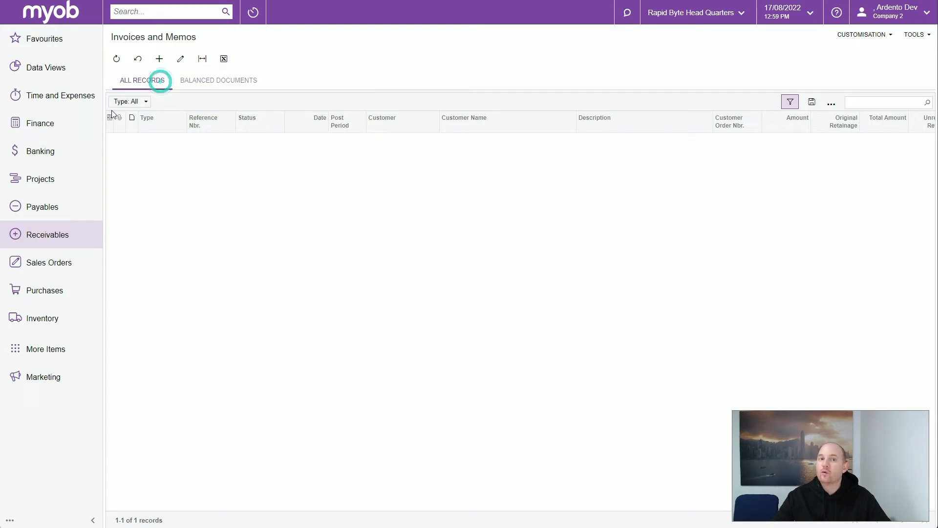
{"action": "left_click", "coordinate": [198, 103]}
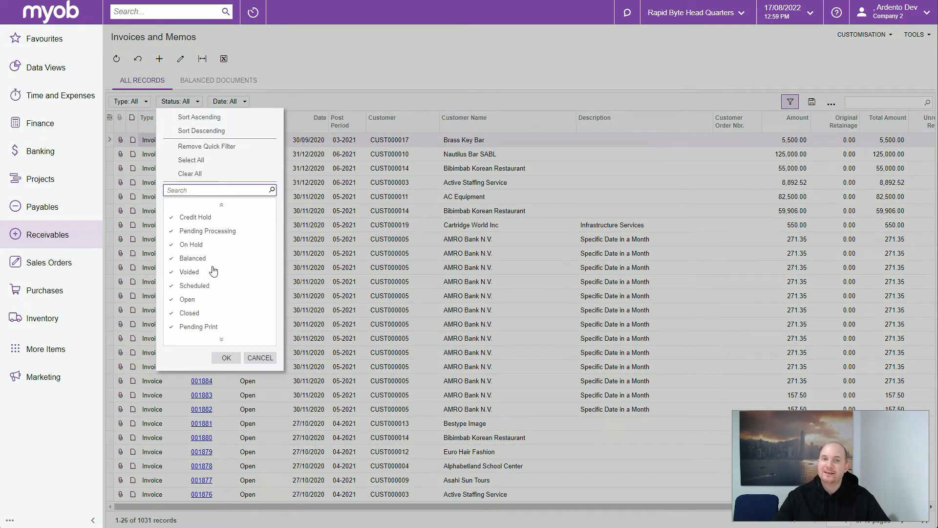
{"action": "left_click", "coordinate": [335, 101]}
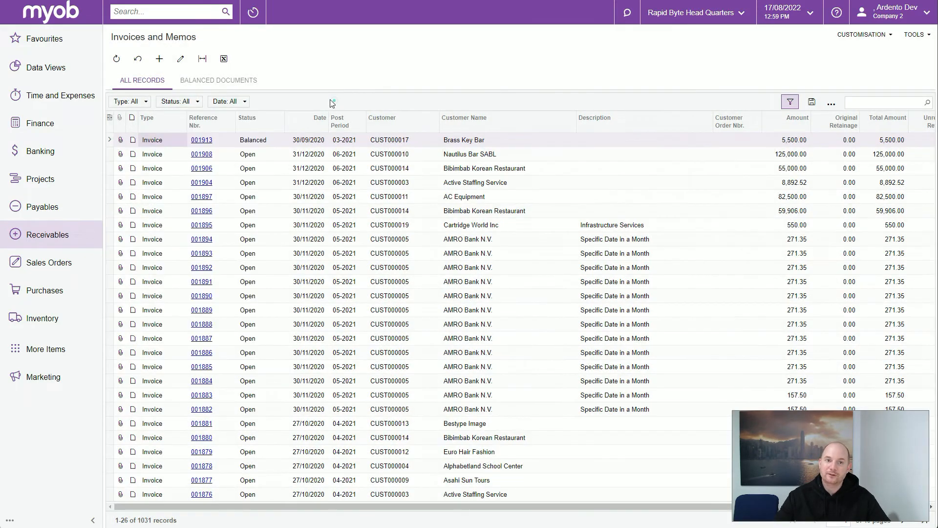
{"action": "left_click", "coordinate": [145, 102]}
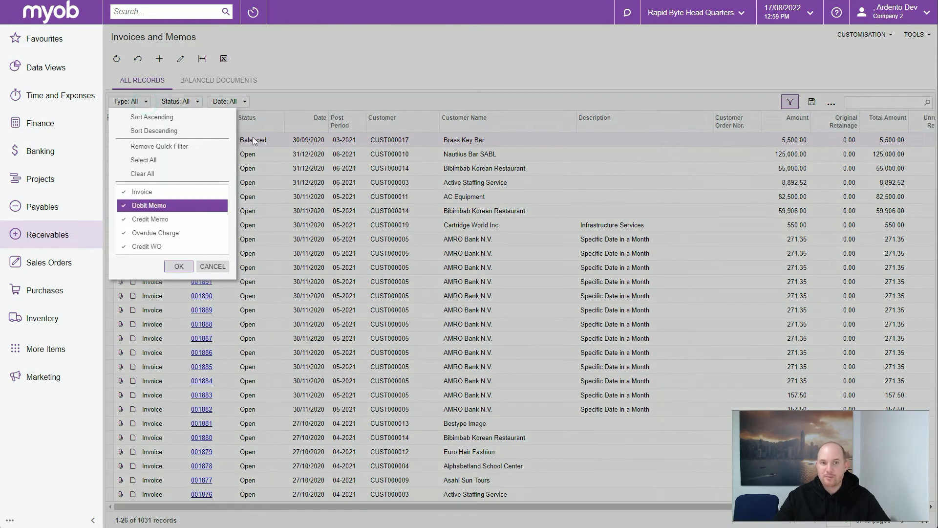
{"action": "left_click", "coordinate": [301, 102]}
Compare the quick filters of the Balanced Documents view with those of the All Records view.
{"action": "left_click", "coordinate": [245, 80]}
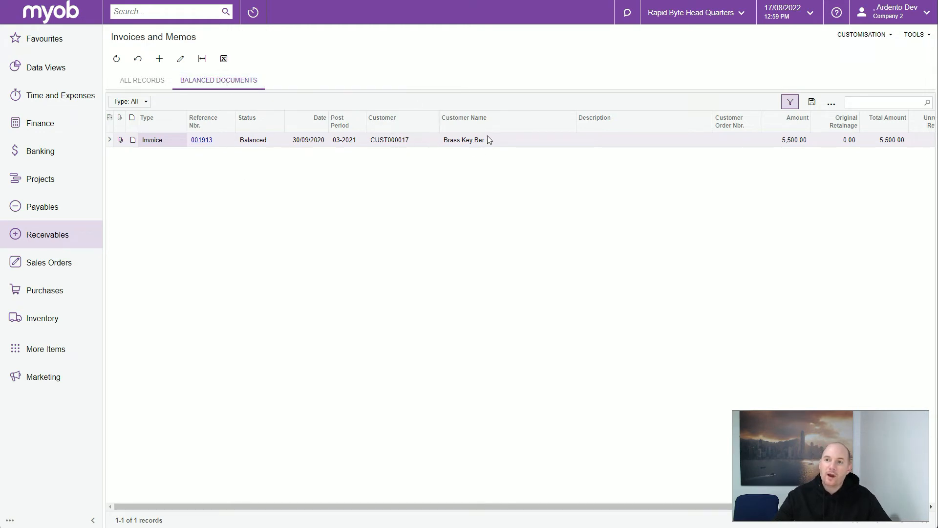
{"action": "left_click", "coordinate": [156, 80]}
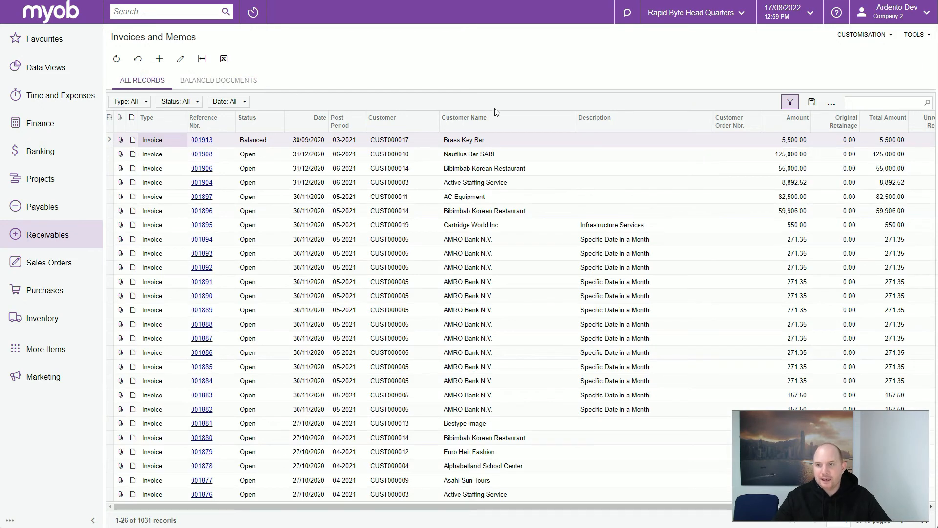
{"action": "left_click", "coordinate": [221, 80]}
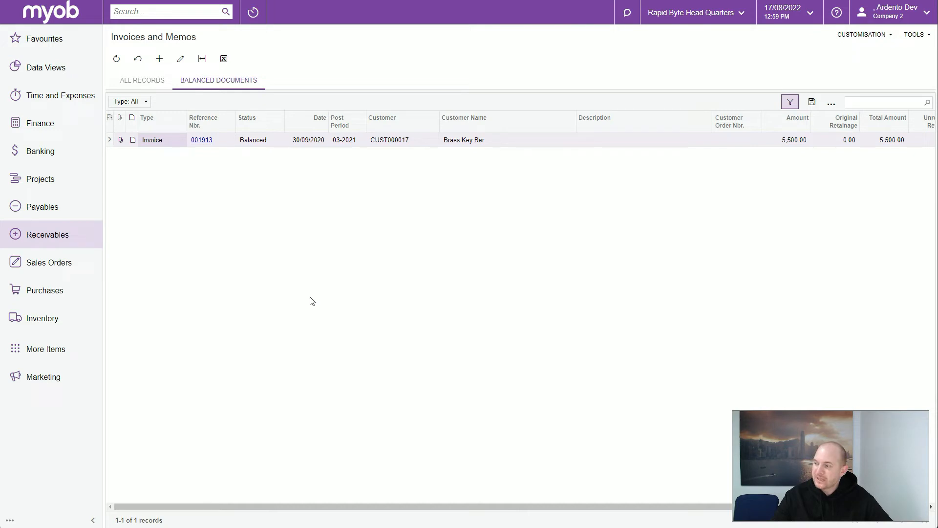
{"action": "left_click", "coordinate": [149, 81]}
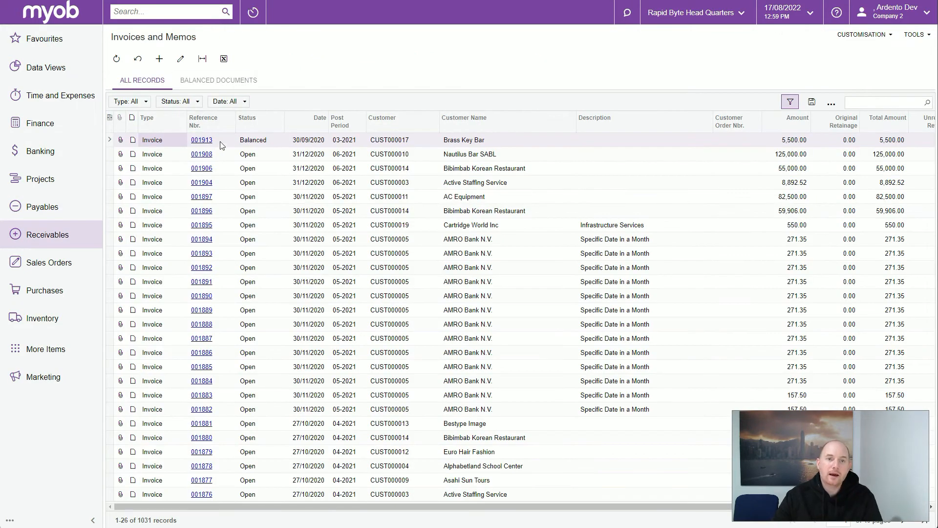
Open the Nautilus Bar SABL invoice and move the Unit Price column ahead of UOM in its Details table.
{"action": "left_click", "coordinate": [207, 154]}
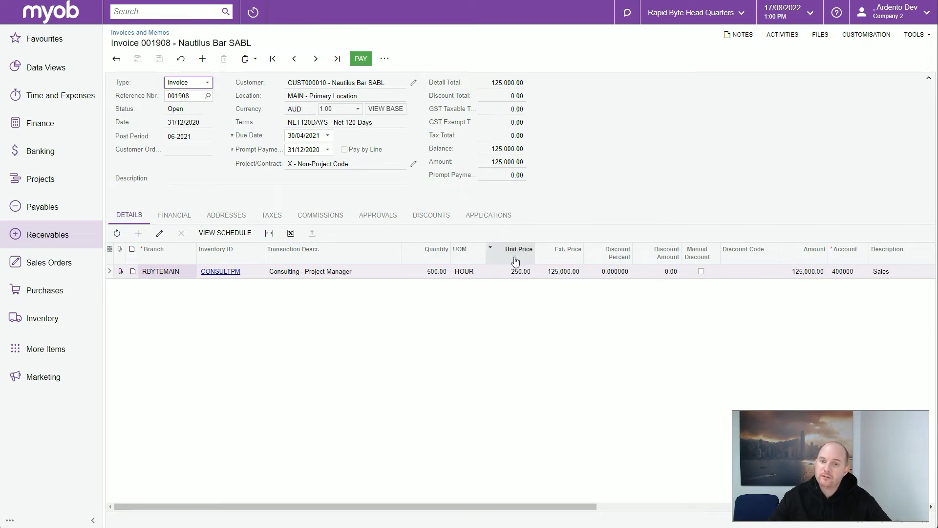
{"action": "mouse_move", "coordinate": [512, 260]}
{"action": "left_mouse_down"}
{"action": "mouse_move", "coordinate": [413, 255]}
{"action": "mouse_move", "coordinate": [507, 259]}
{"action": "left_mouse_up"}
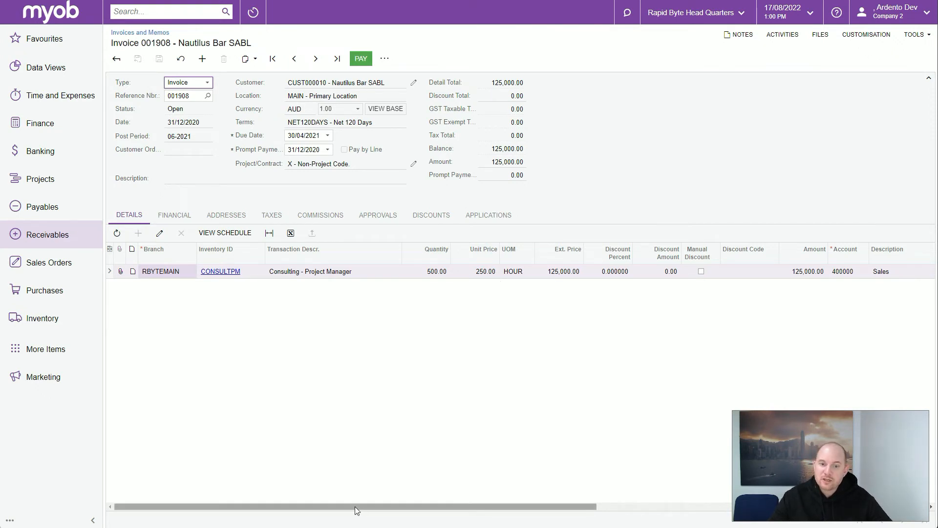
{"action": "mouse_move", "coordinate": [350, 506]}
{"action": "left_mouse_down"}
{"action": "mouse_move", "coordinate": [518, 509]}
{"action": "mouse_move", "coordinate": [337, 506]}
{"action": "left_mouse_up"}
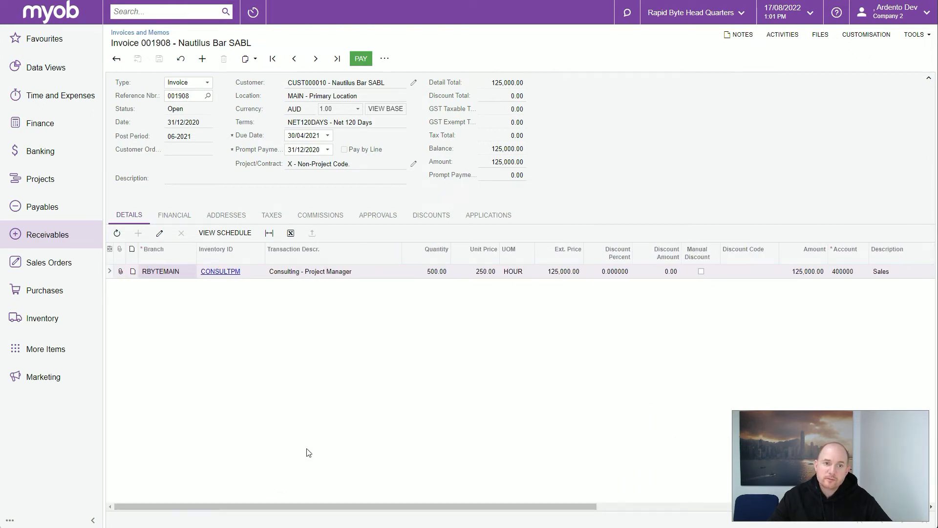
In the Details table's column configuration, move Term Start Date from the selected columns to the available columns.
{"action": "left_click", "coordinate": [109, 250]}
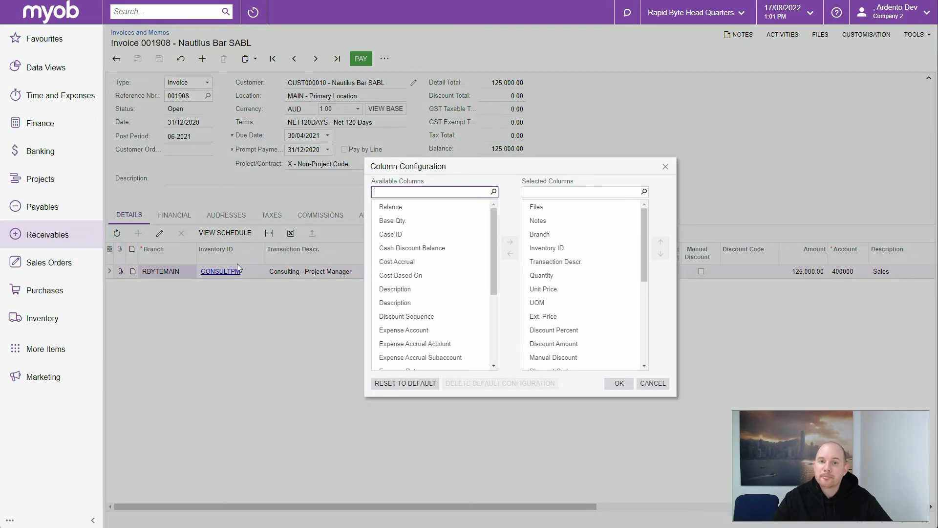
{"action": "left_click", "coordinate": [420, 206]}
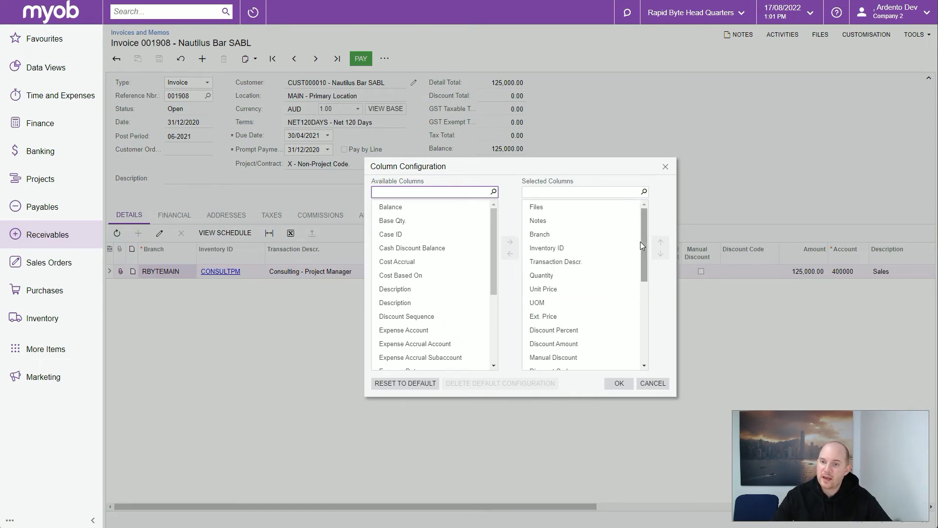
{"action": "left_click_drag", "start_coordinate": [642, 241], "coordinate": [649, 334]}
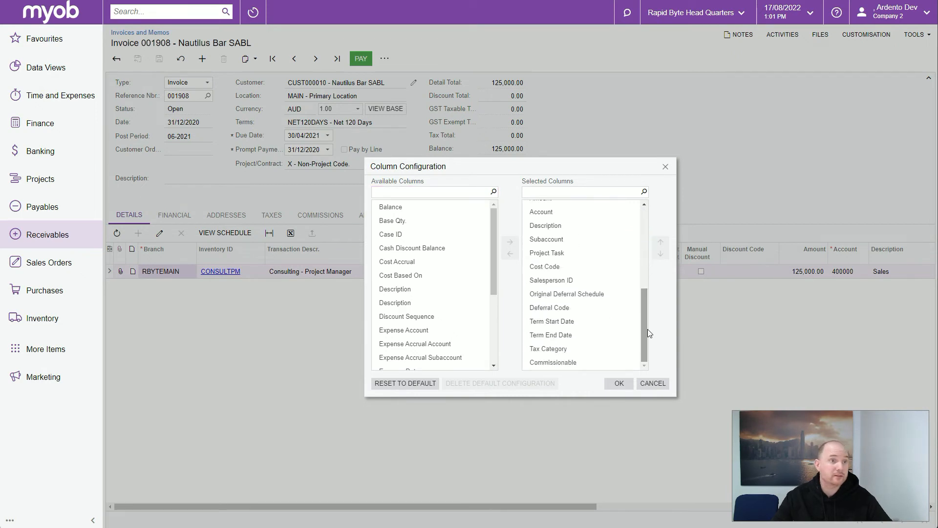
{"action": "left_click", "coordinate": [560, 325]}
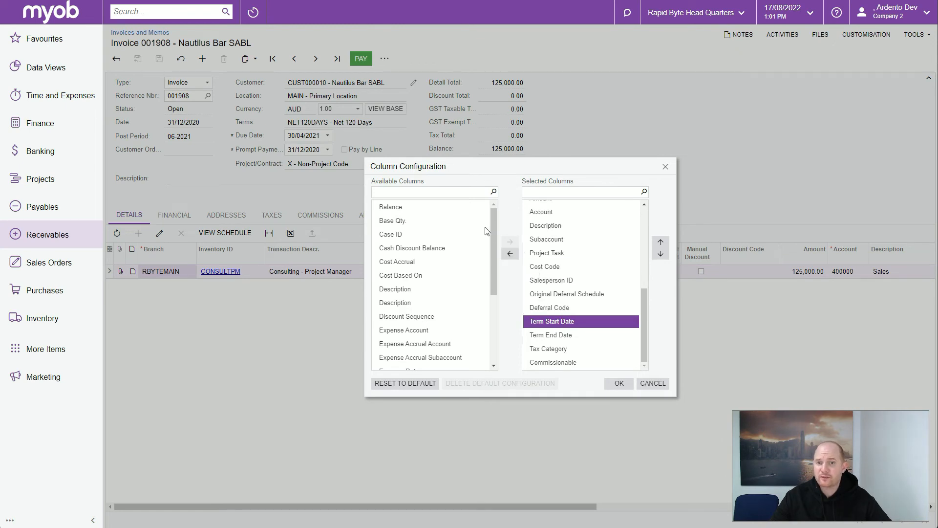
{"action": "left_click", "coordinate": [509, 253]}
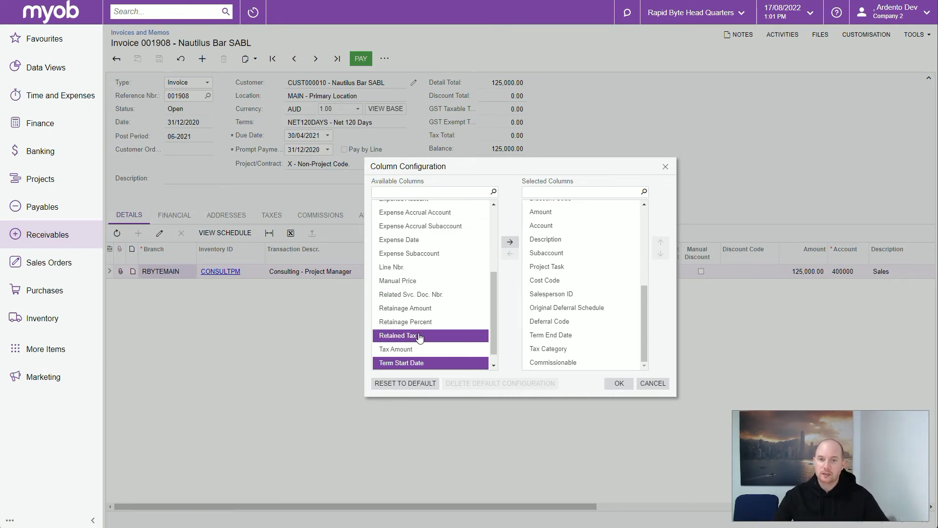
{"action": "scroll", "coordinate": [440, 276], "scroll_direction": "up", "scroll_amount": 3}
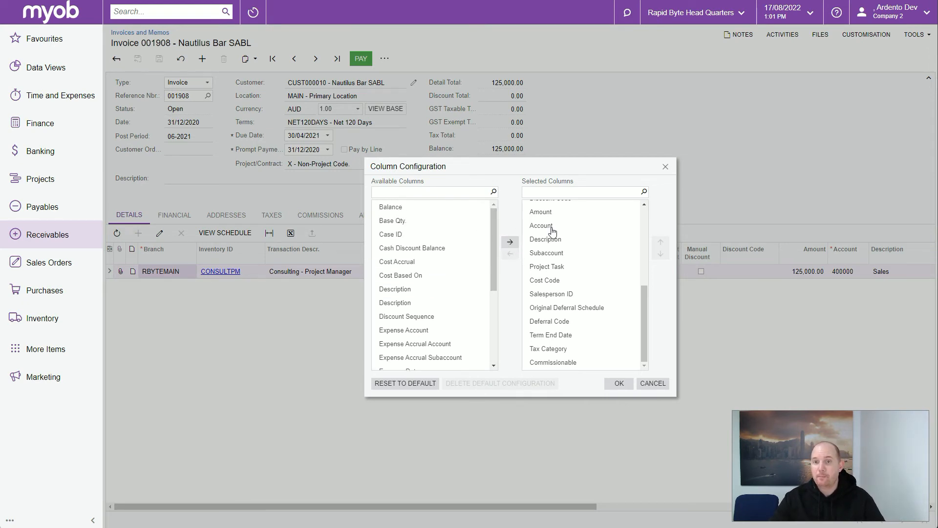
Exclude the UOM column from the Tab key order and apply the column configuration.
{"action": "left_click", "coordinate": [565, 241]}
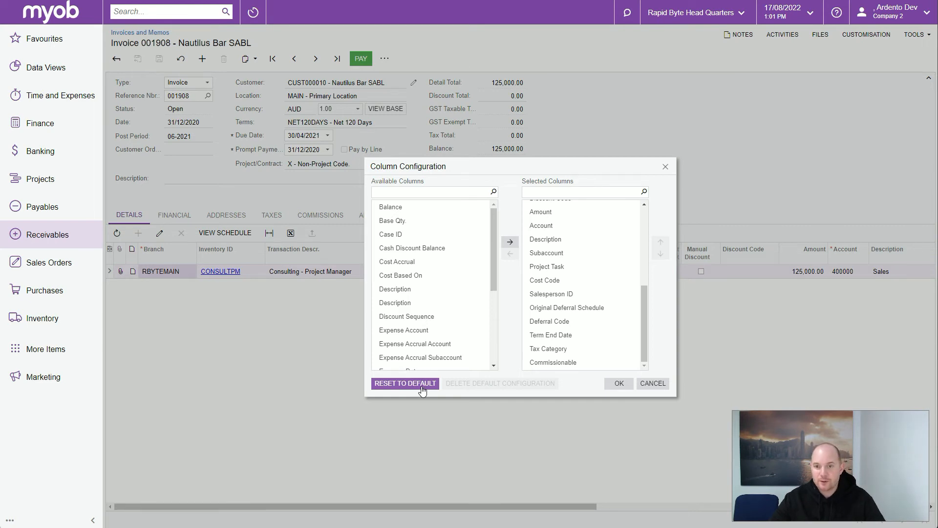
{"action": "left_click", "coordinate": [558, 267]}
{"action": "scroll", "coordinate": [559, 270], "scroll_direction": "up", "scroll_amount": 5}
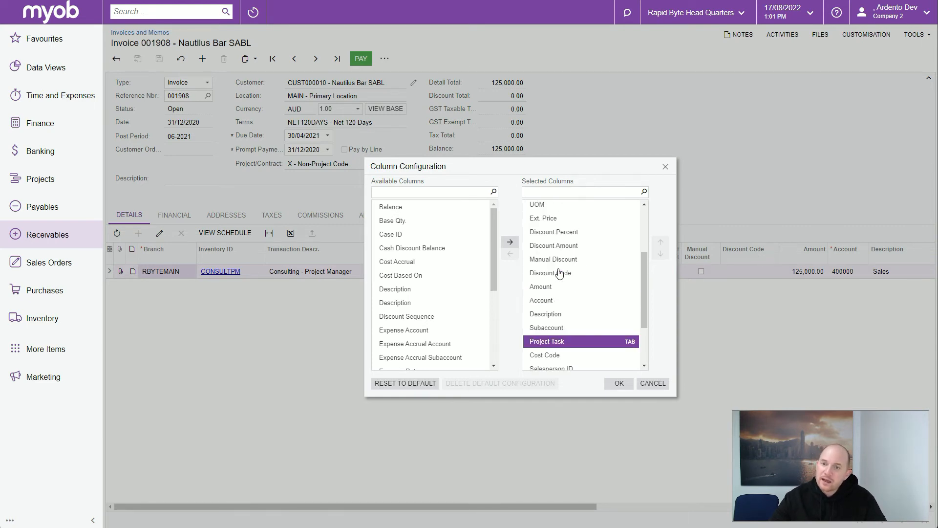
{"action": "scroll", "coordinate": [560, 273], "scroll_direction": "down", "scroll_amount": 1}
{"action": "scroll", "coordinate": [610, 231], "scroll_direction": "up", "scroll_amount": 1}
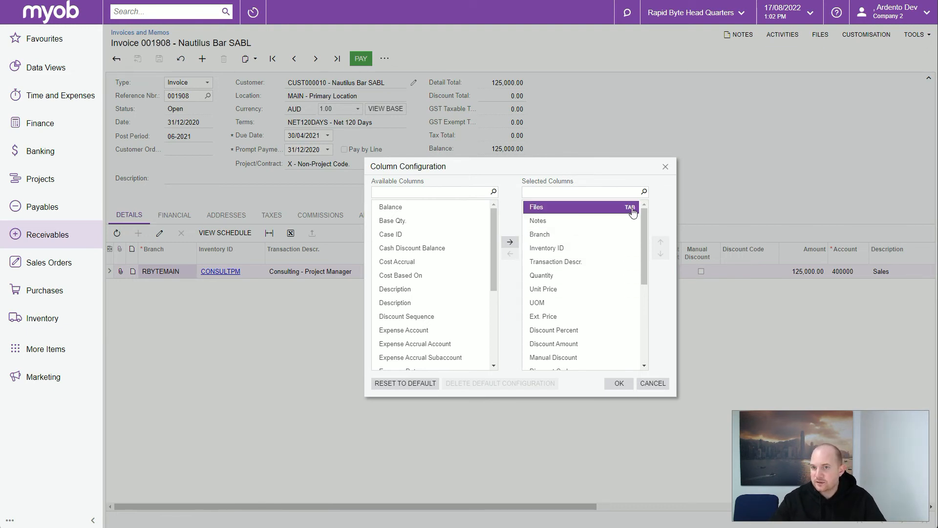
{"action": "mouse_move", "coordinate": [632, 210]}
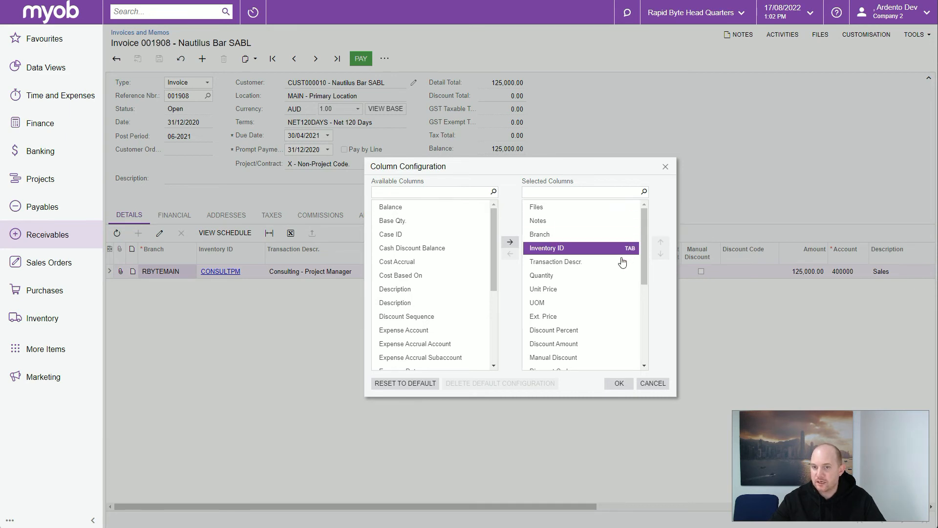
{"action": "mouse_move", "coordinate": [631, 253]}
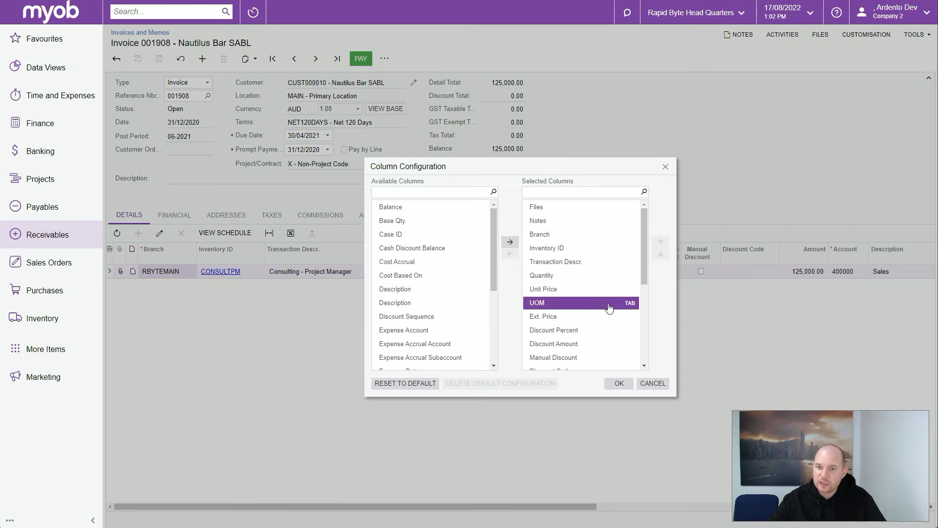
{"action": "left_click", "coordinate": [626, 305]}
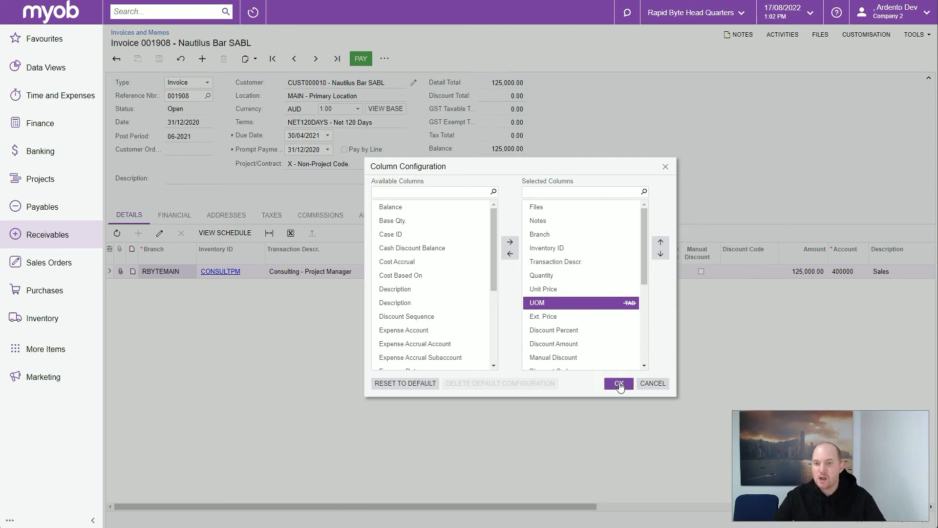
{"action": "left_click", "coordinate": [619, 383]}
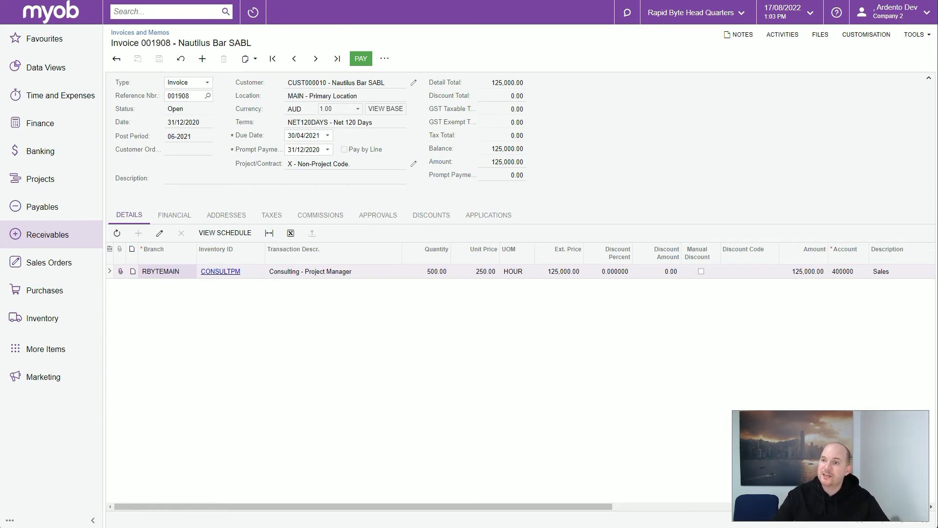
Review the settings for sharing the Transactions table's column configuration with other users, without applying them.
{"action": "left_click", "coordinate": [916, 34]}
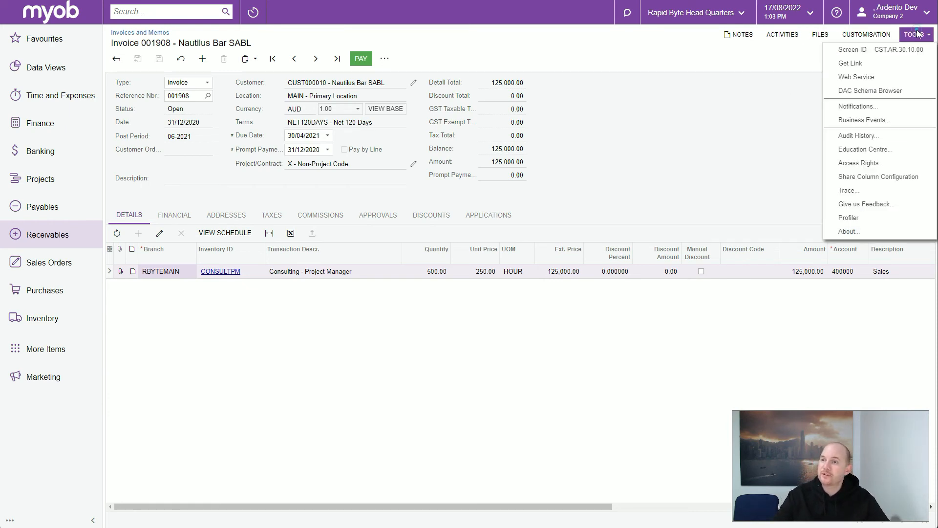
{"action": "left_click", "coordinate": [895, 181]}
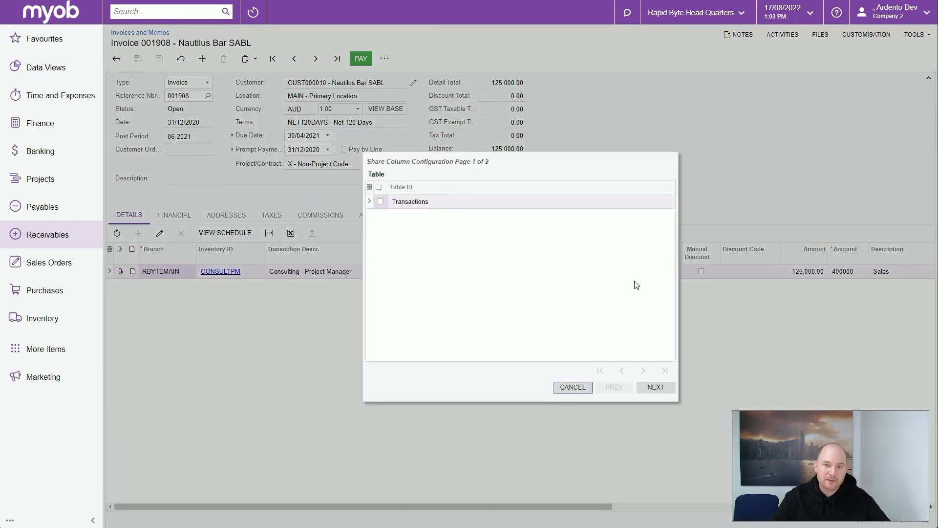
{"action": "left_click", "coordinate": [380, 202]}
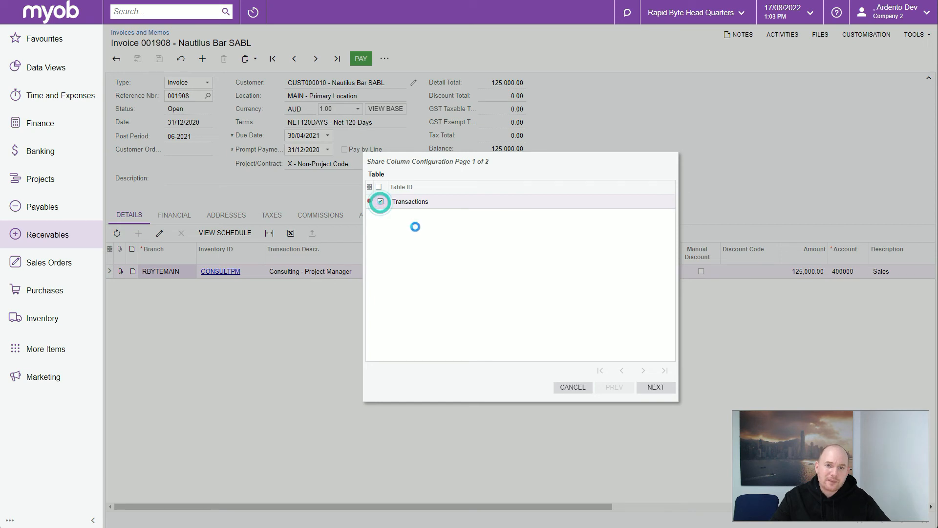
{"action": "left_click", "coordinate": [661, 384]}
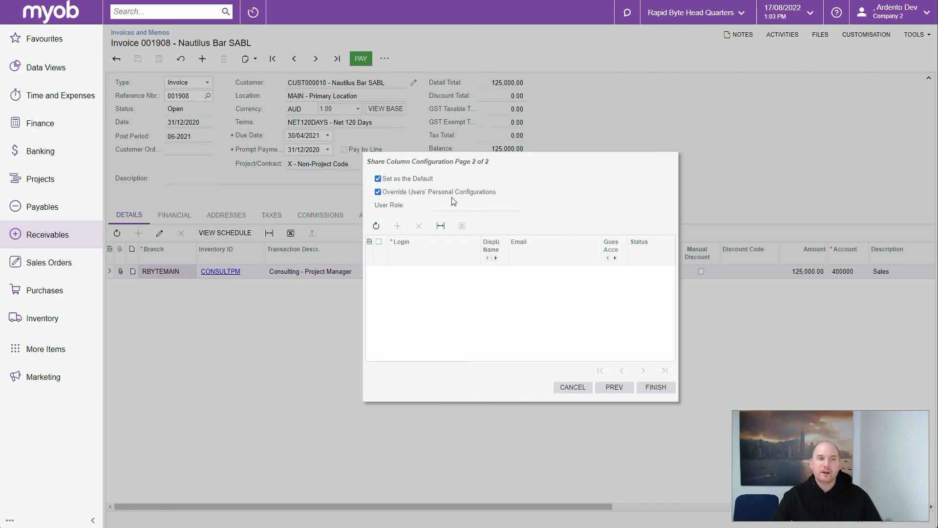
{"action": "left_click", "coordinate": [573, 386]}
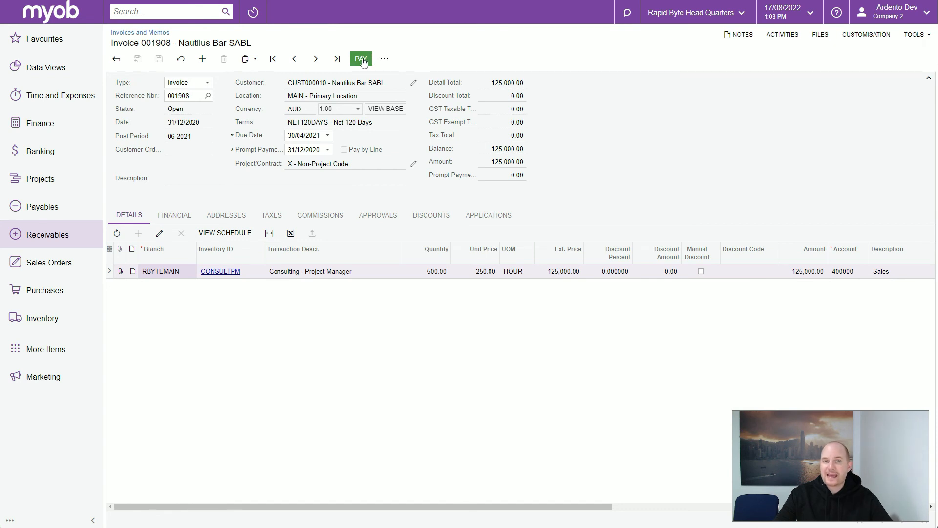
Mark the Send Email and Reverse actions as favourites so they are pinned to the invoice's toolbar.
{"action": "left_click", "coordinate": [387, 59]}
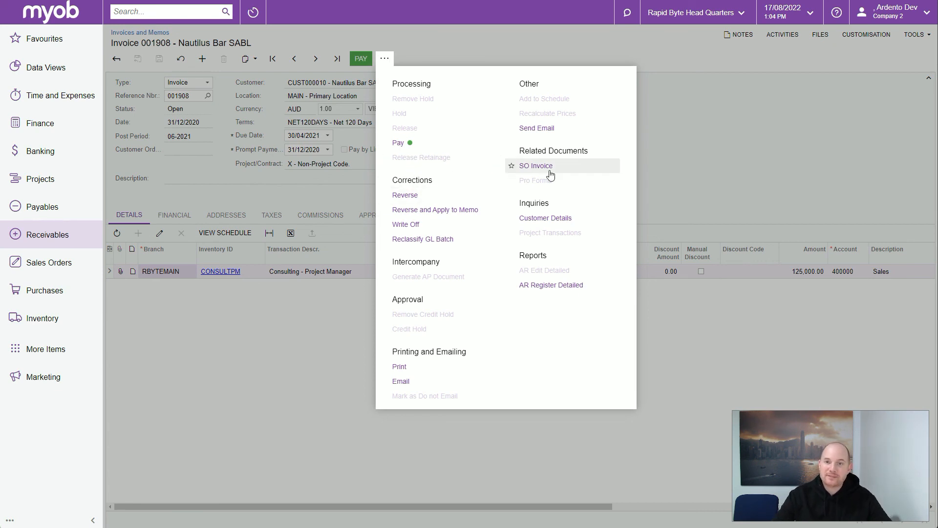
{"action": "left_click", "coordinate": [511, 128]}
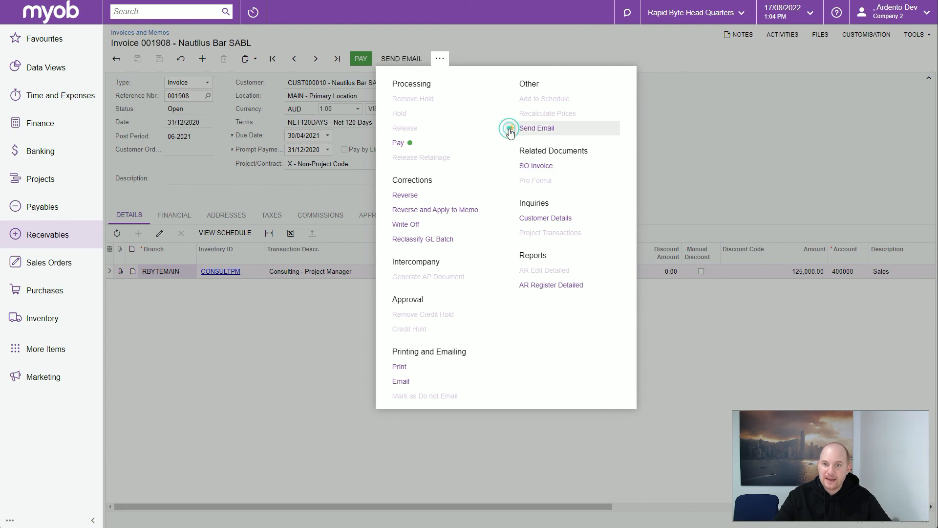
{"action": "left_click", "coordinate": [385, 196]}
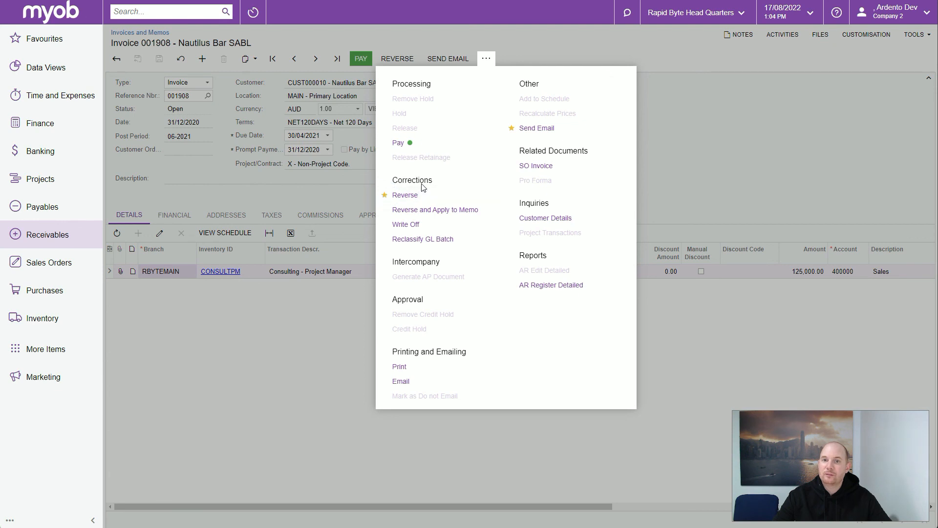
{"action": "left_click", "coordinate": [517, 131]}
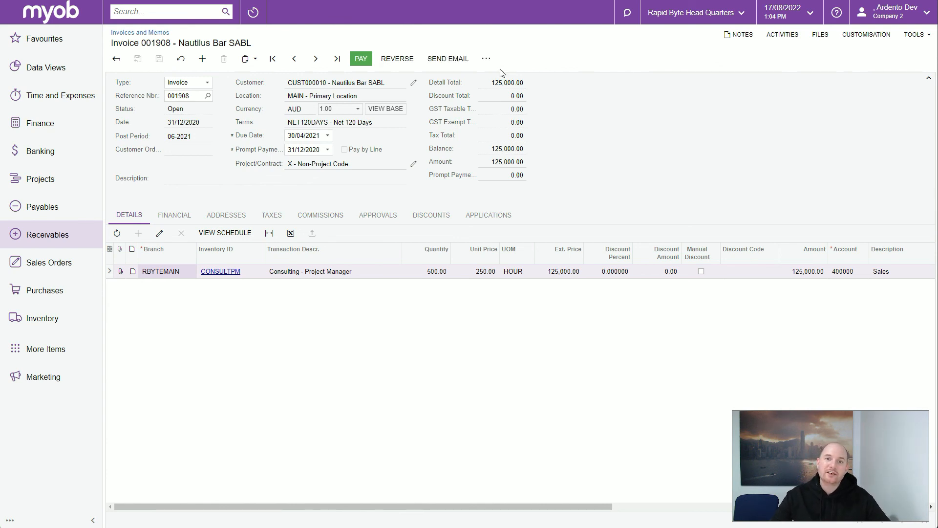
{"action": "left_click", "coordinate": [487, 58]}
{"action": "left_click", "coordinate": [540, 46]}
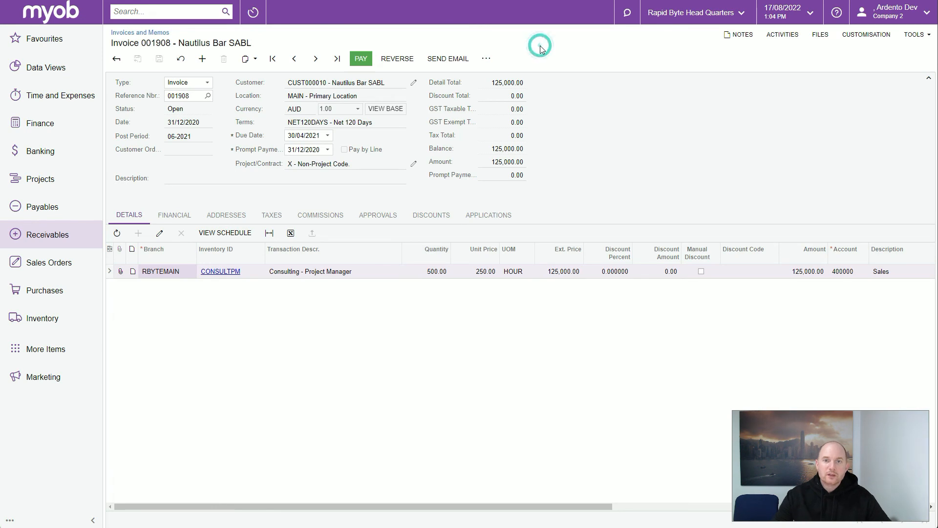